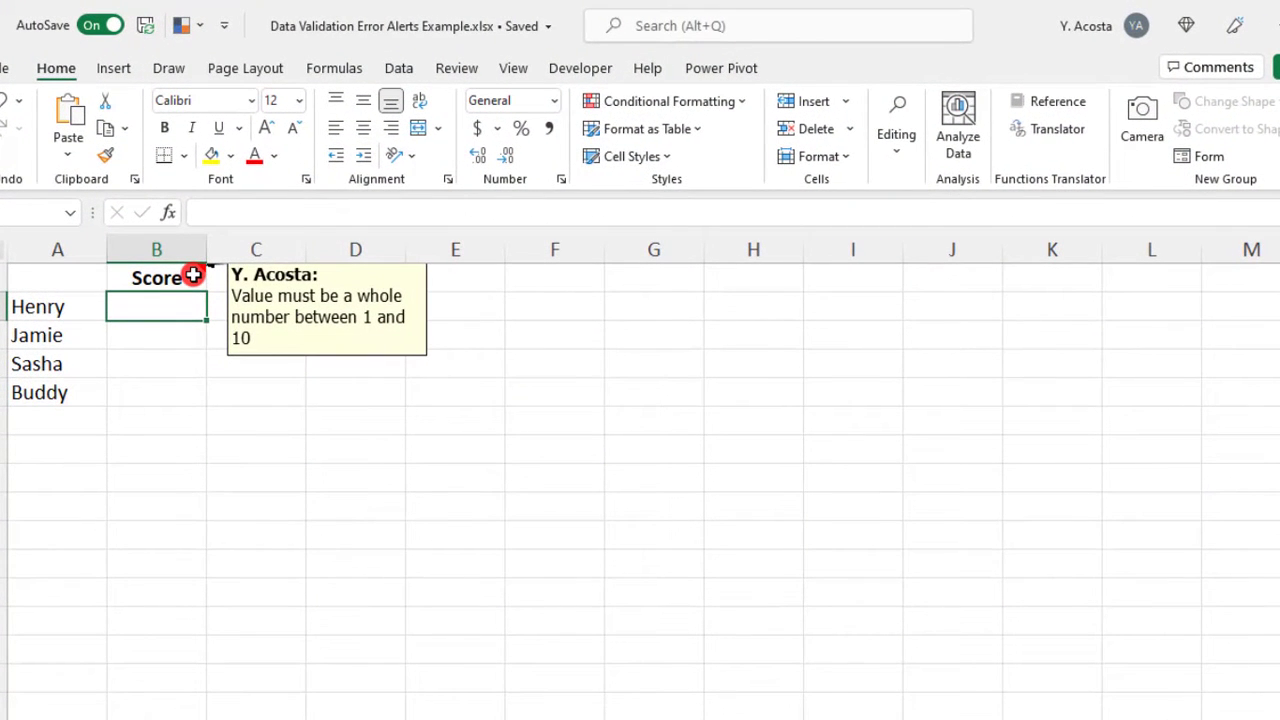
Start a data validation rule for cells B2:B5 that allows only whole numbers.
drag(174, 304, 168, 383)
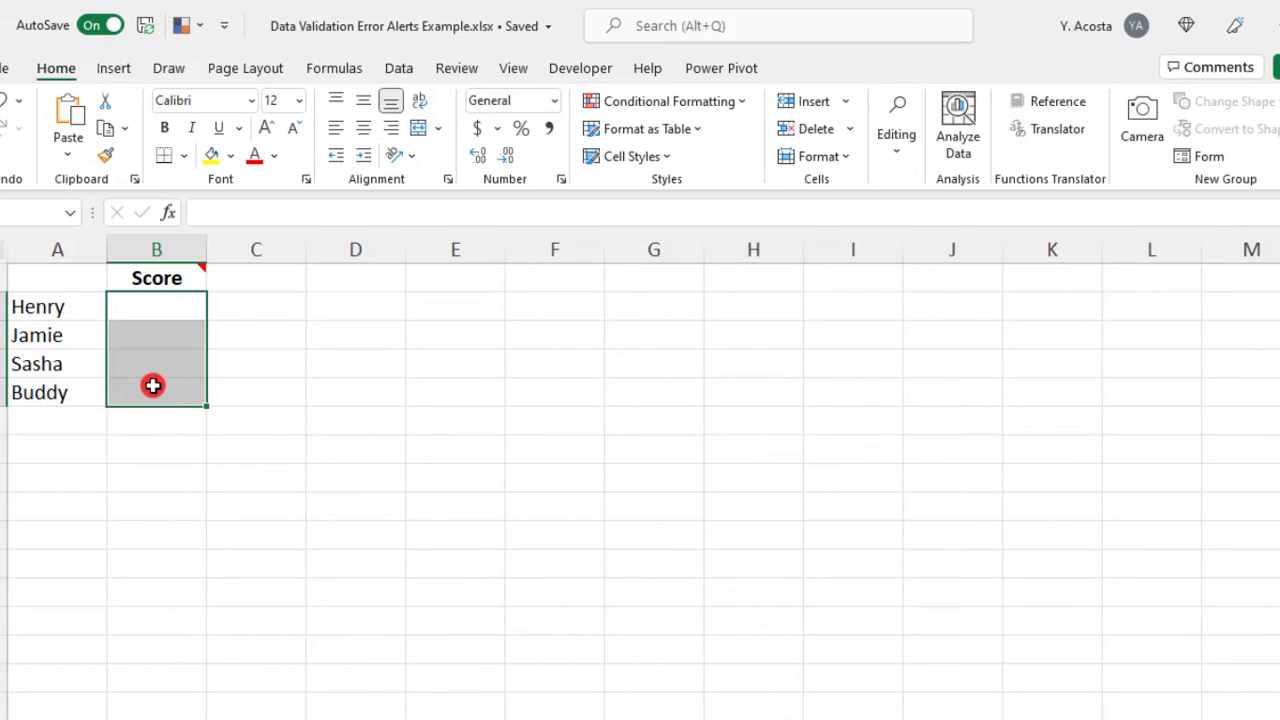
click(399, 70)
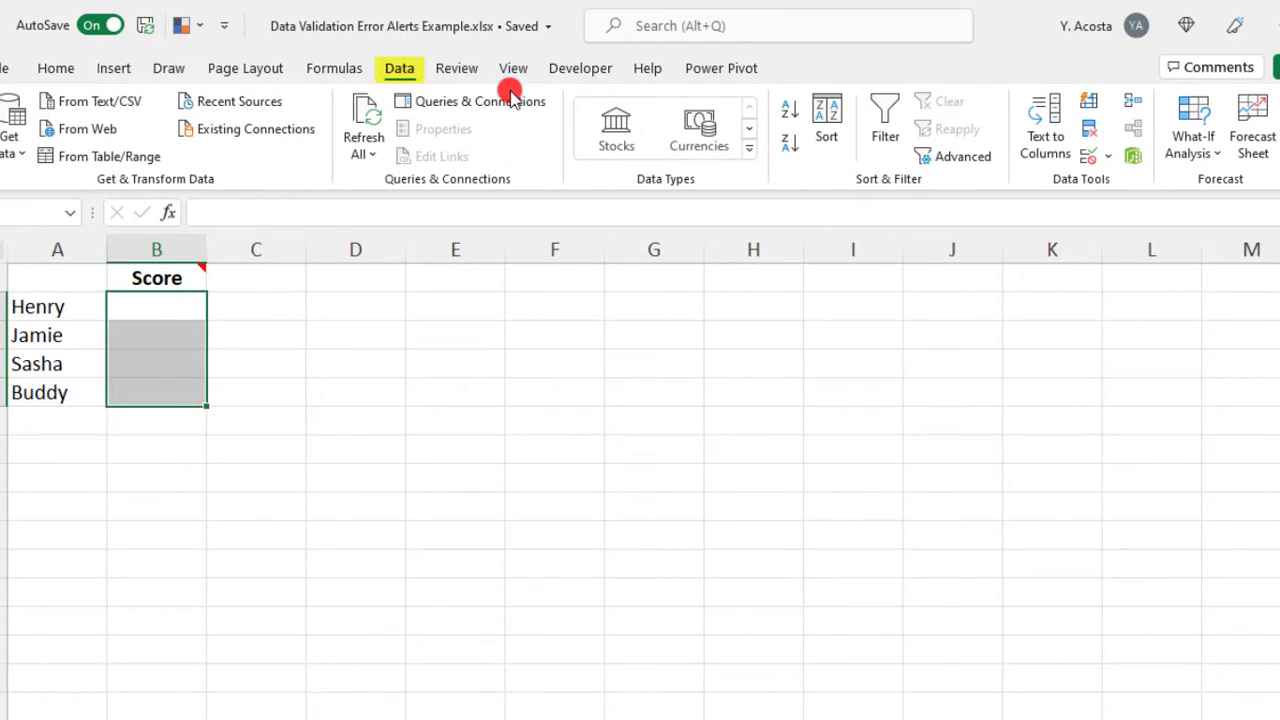
click(1113, 166)
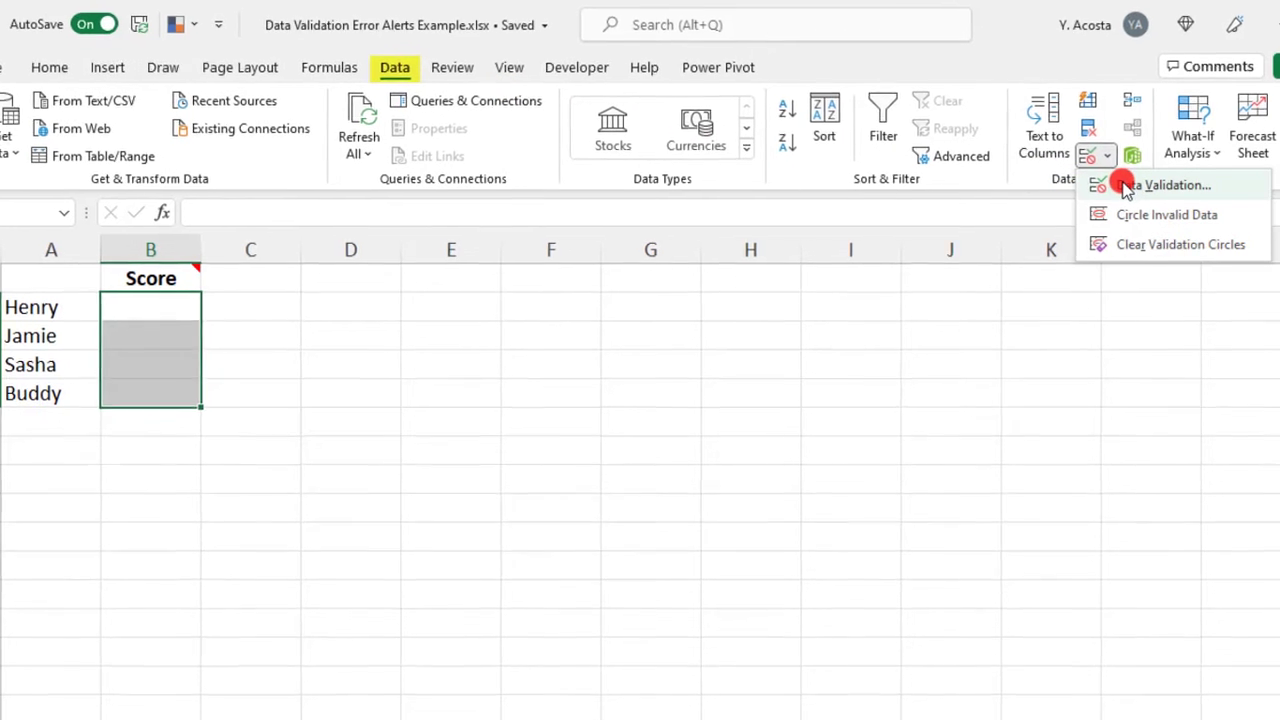
click(1123, 183)
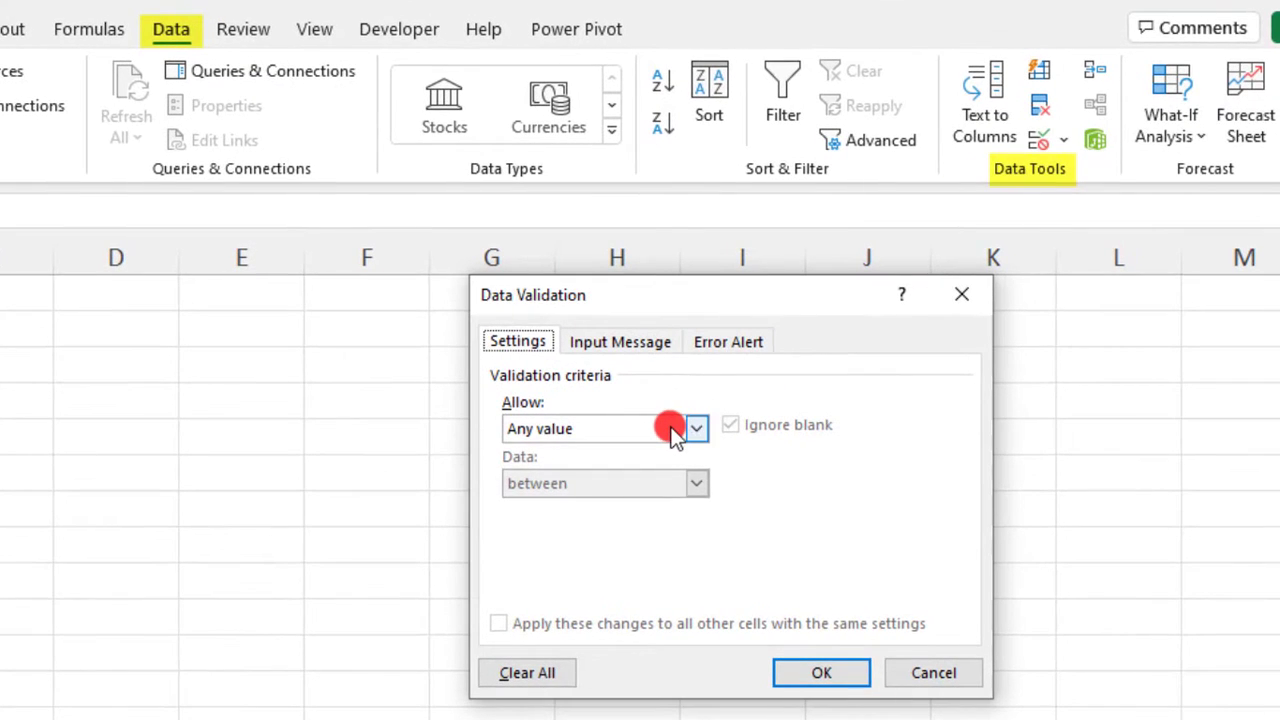
click(761, 397)
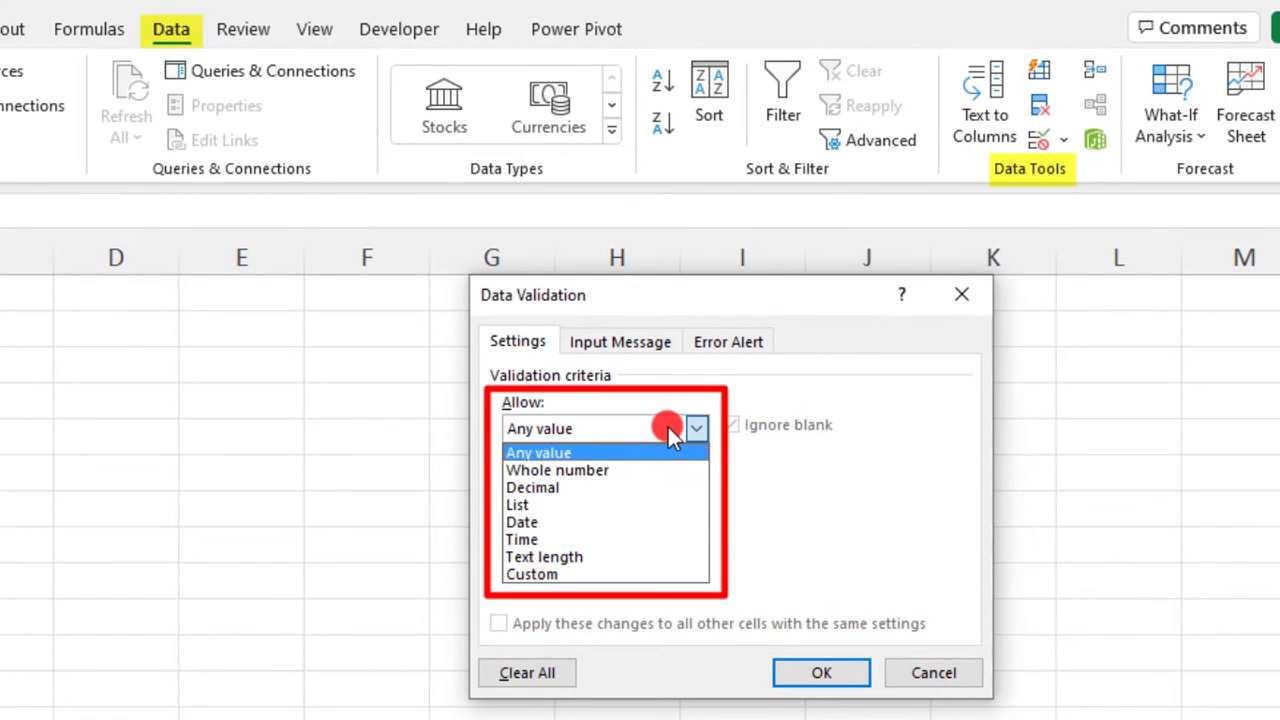
click(652, 477)
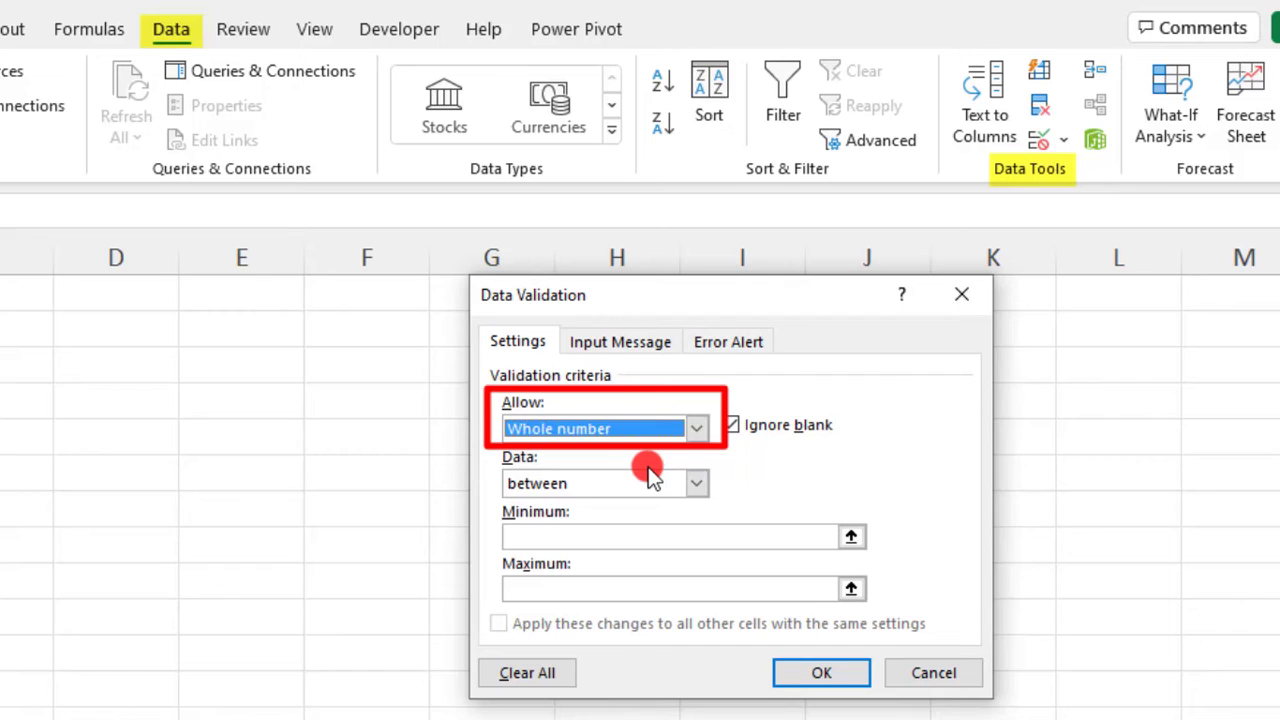
Set the whole number limits to a minimum of 1 and a maximum of 10, and apply the rule.
click(616, 537)
text(1)
key(Tab)
text(10)
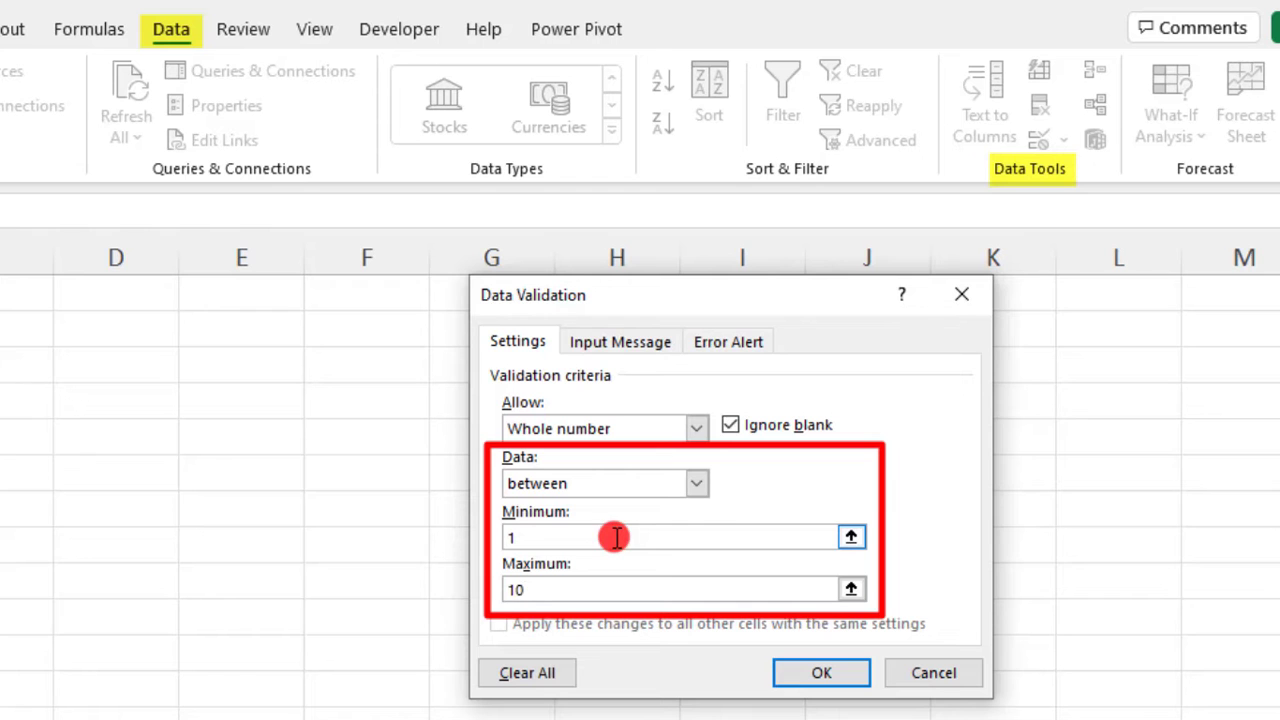
click(838, 679)
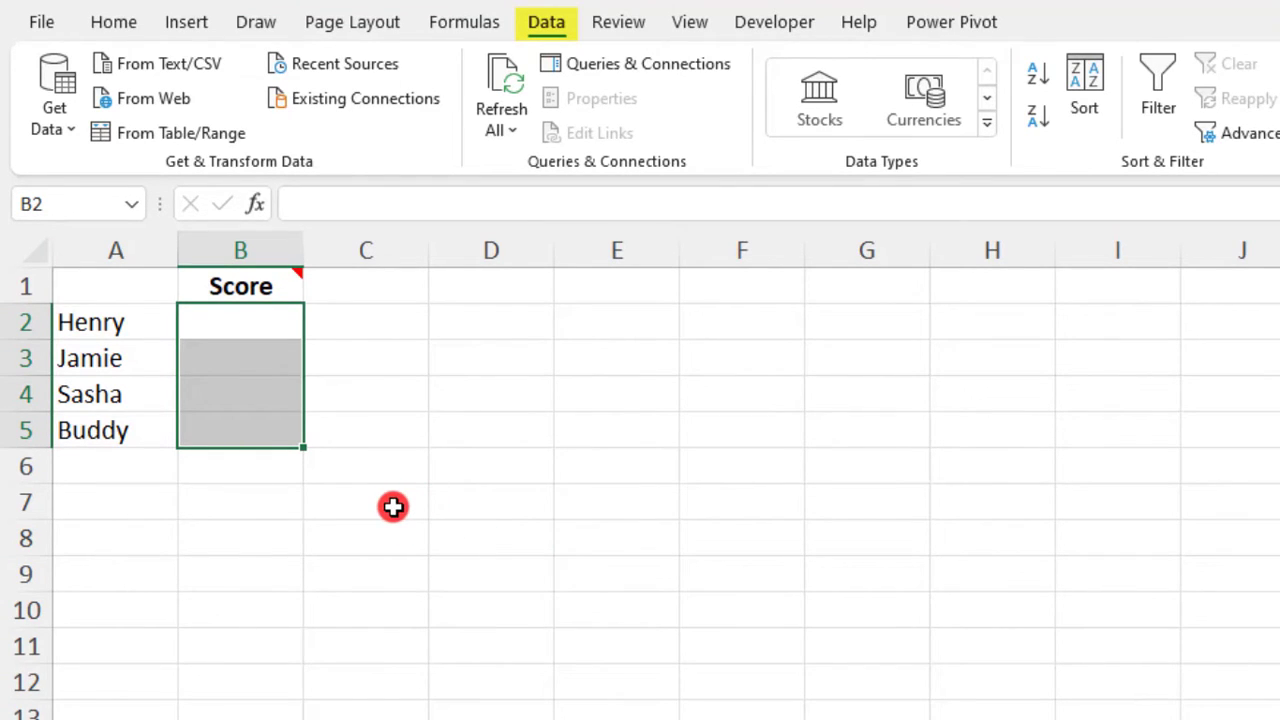
Test the validation rule by entering the decimal 1.5 in cell B2.
click(252, 330)
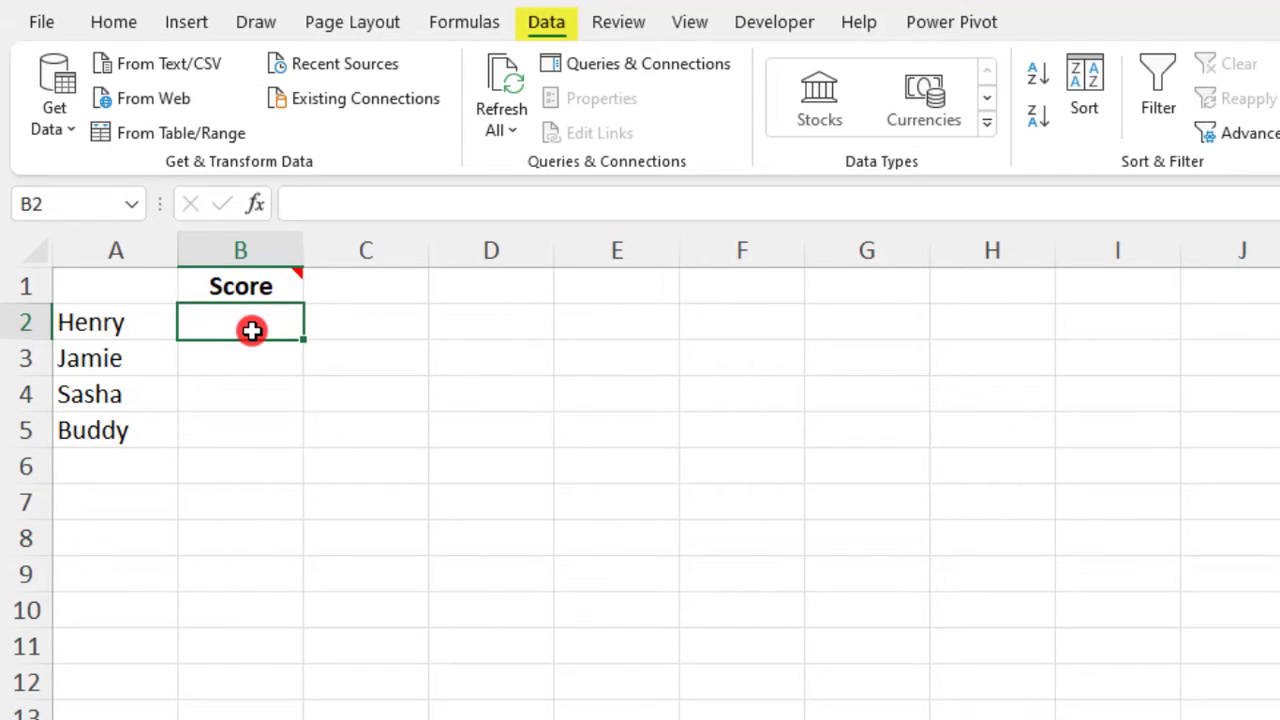
text(1.5)
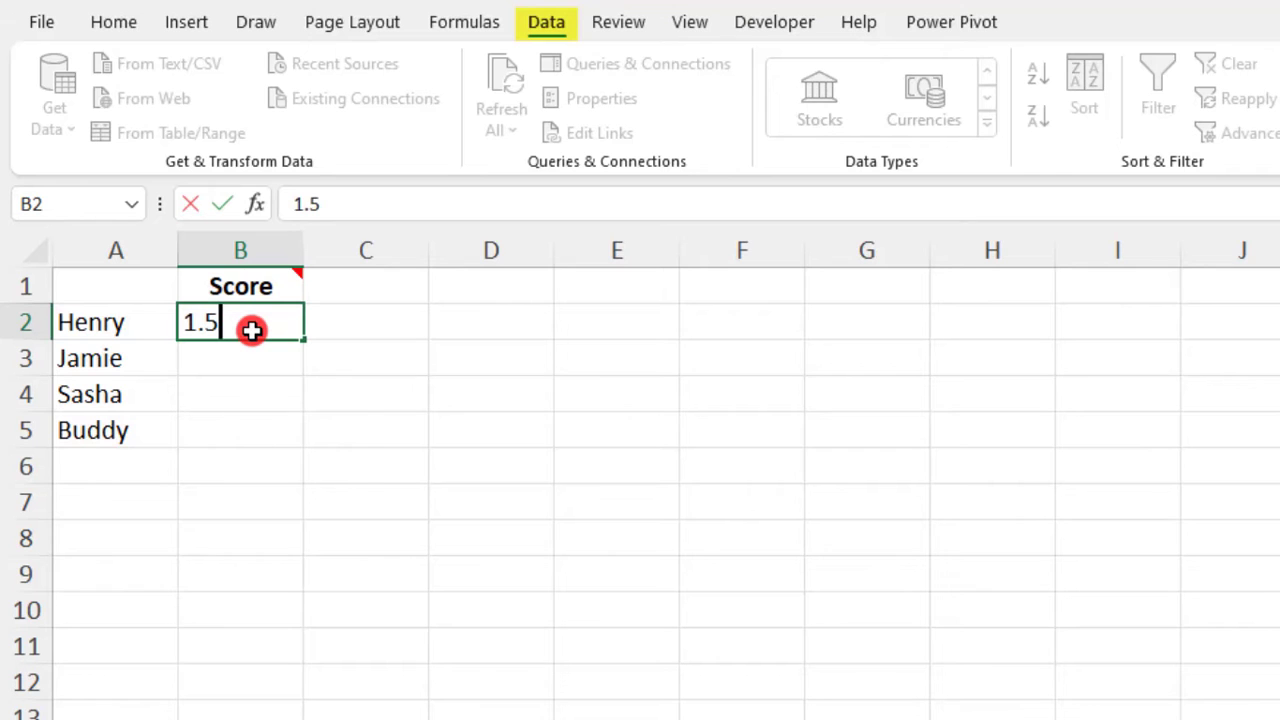
key(Return)
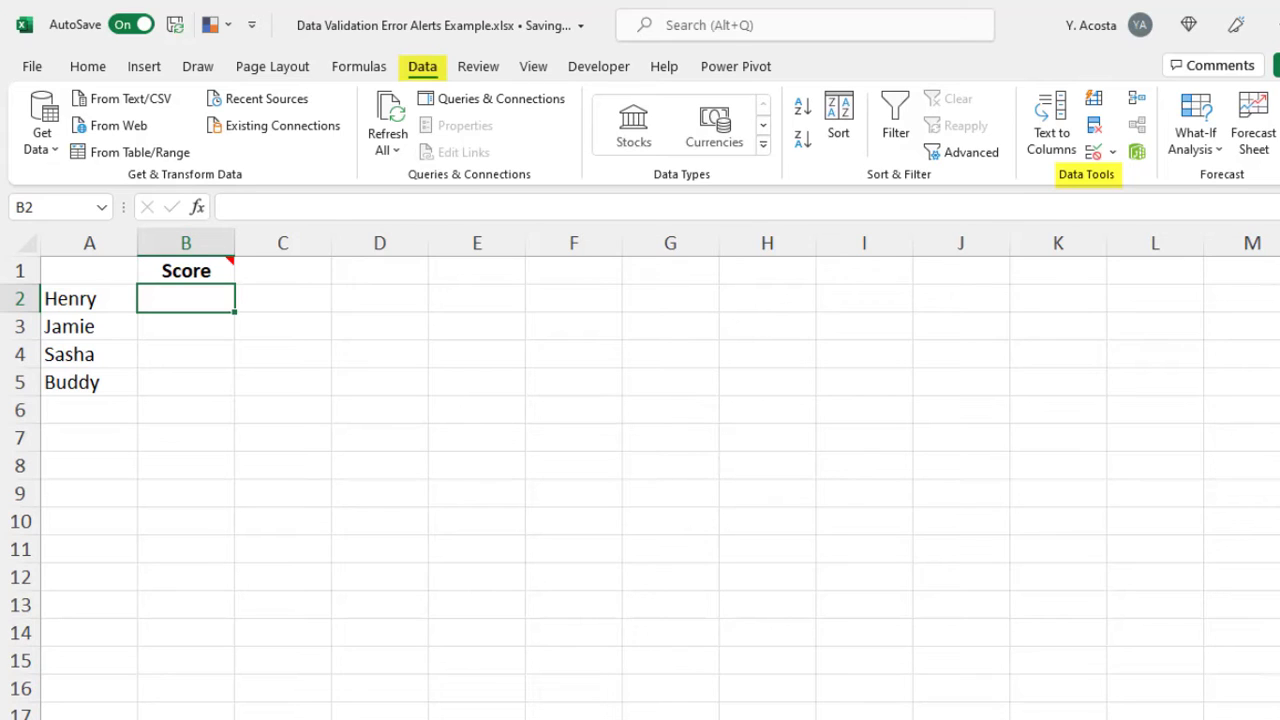
Turn off the error alert for invalid data in the validation settings of cells B2:B5.
click(228, 313)
drag(204, 304, 207, 393)
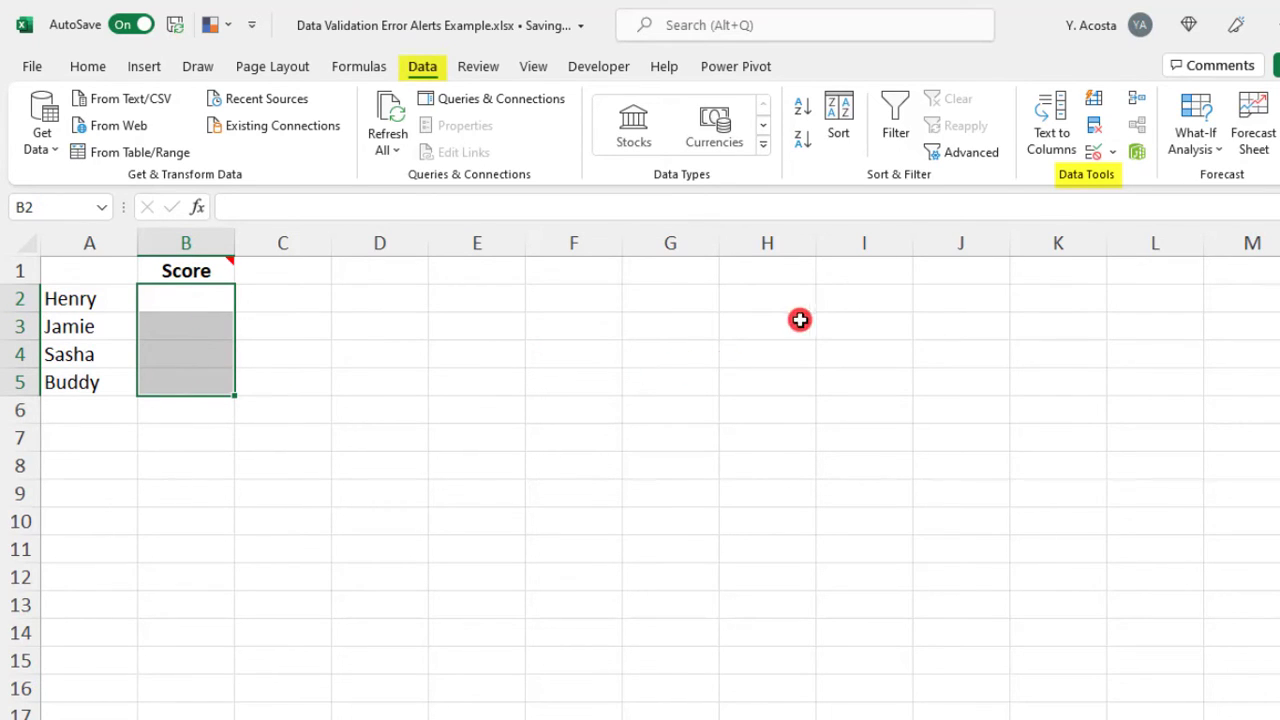
click(1101, 152)
click(1128, 182)
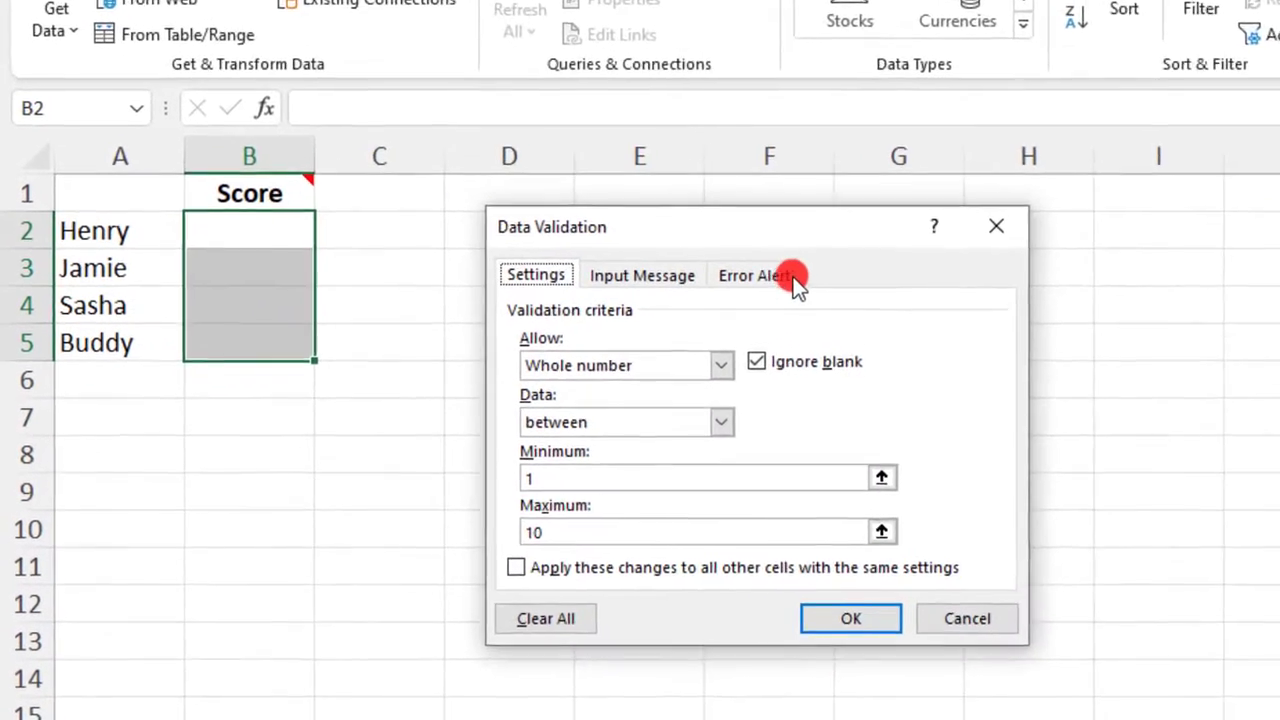
click(792, 279)
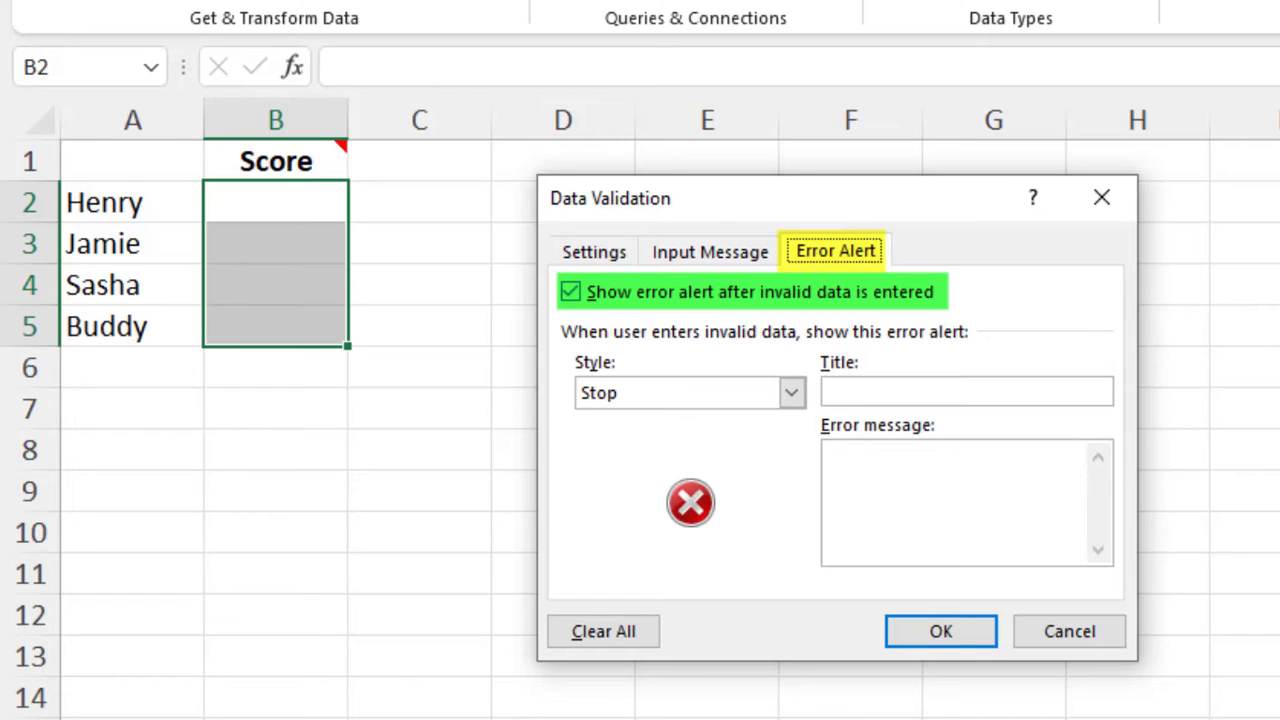
click(818, 290)
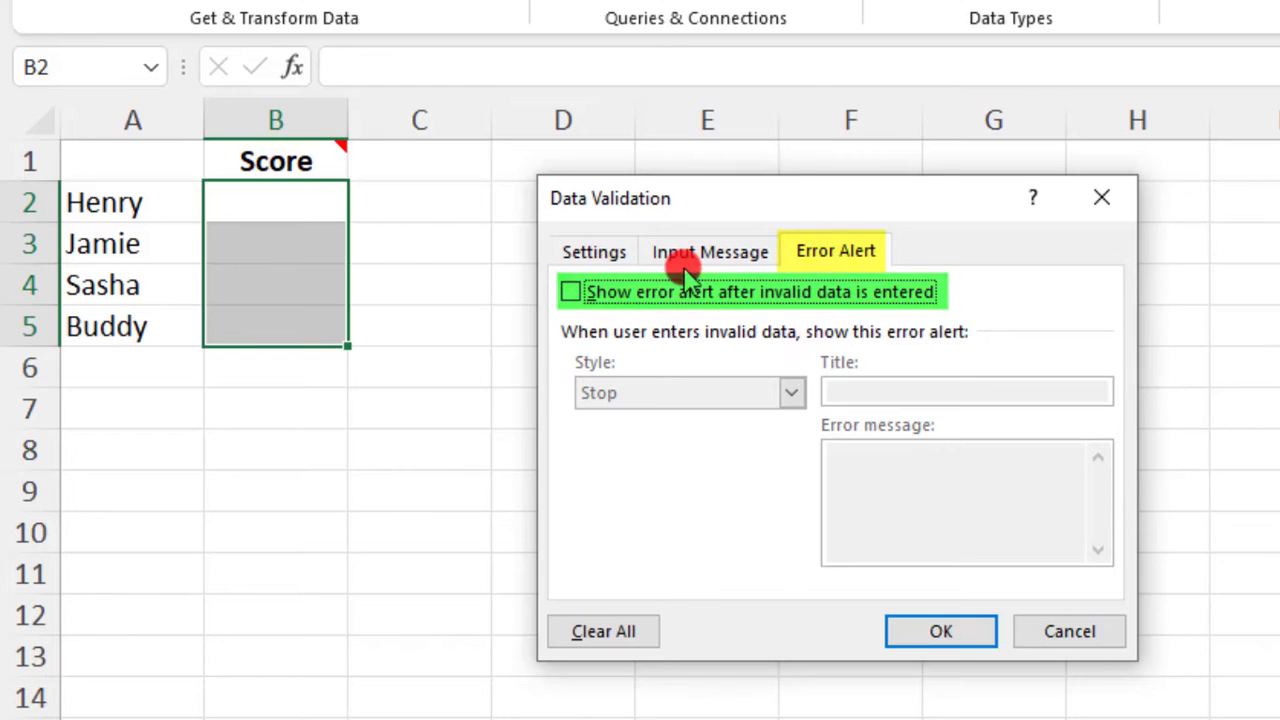
click(628, 252)
click(963, 632)
Enter the out-of-range scores 11 in B2 and 13 in B3, and clear both entries.
click(257, 206)
text(11)
key(Return)
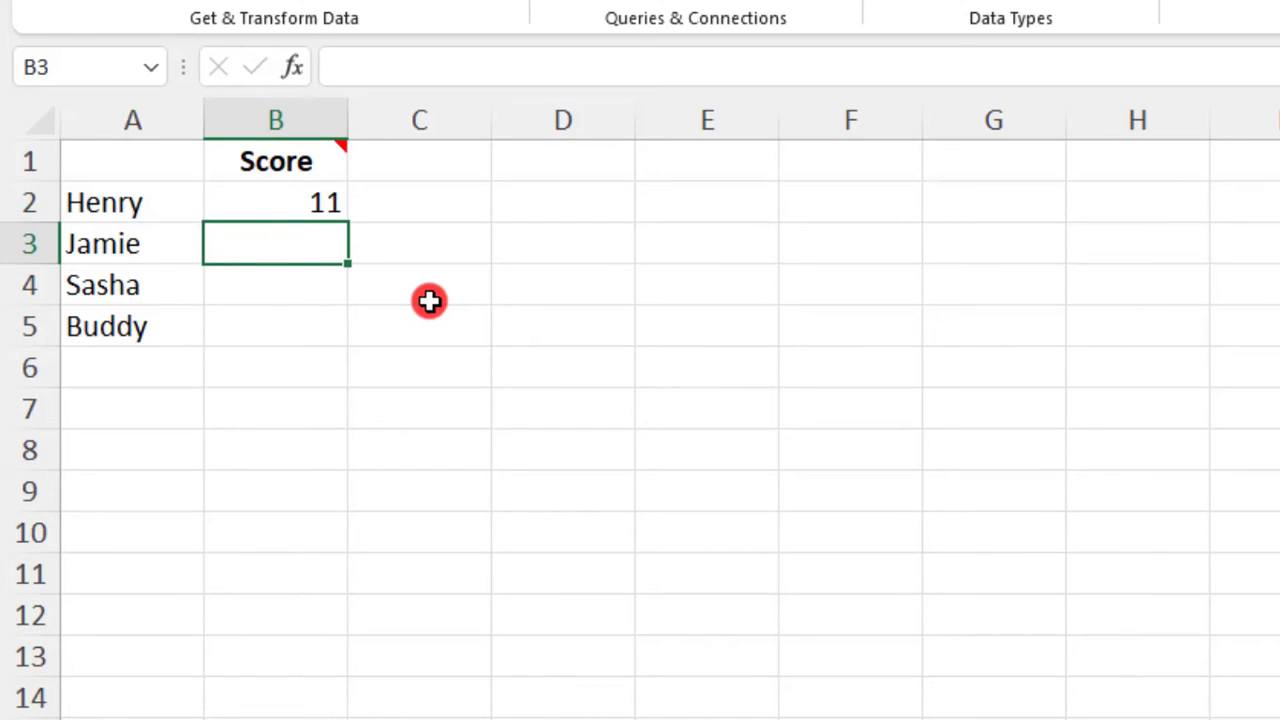
text(13)
key(Return)
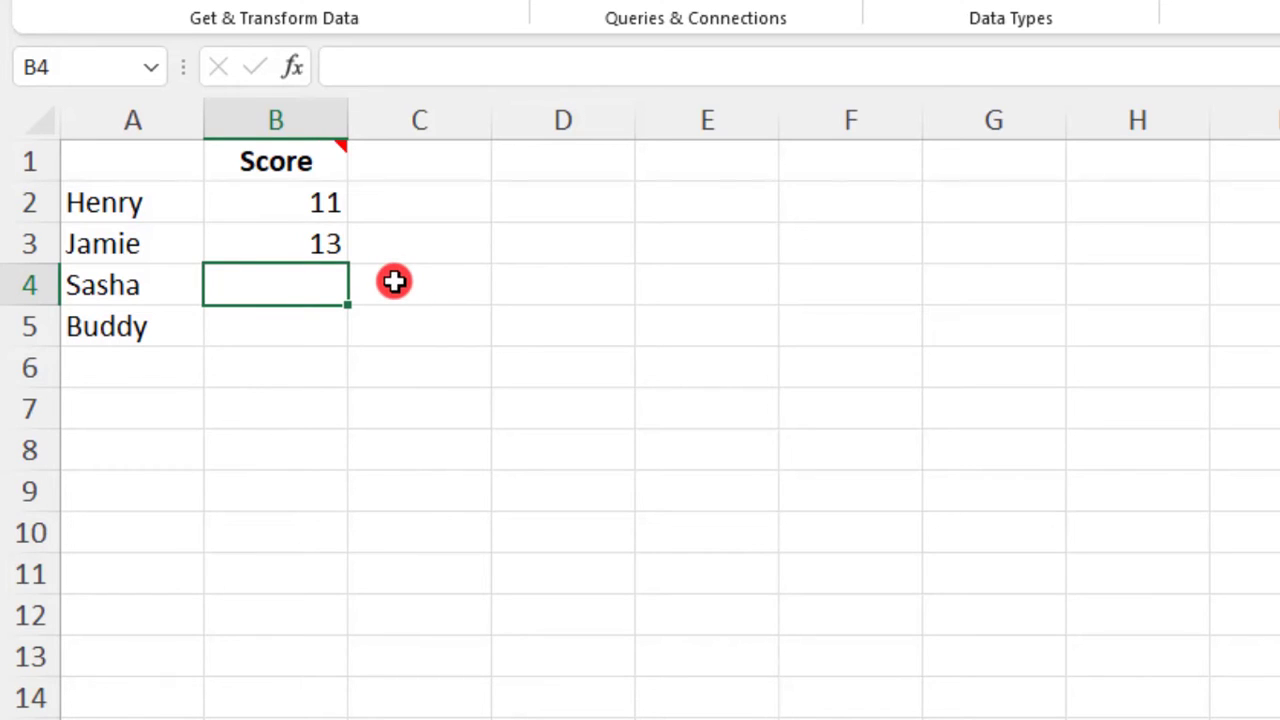
key(Delete)
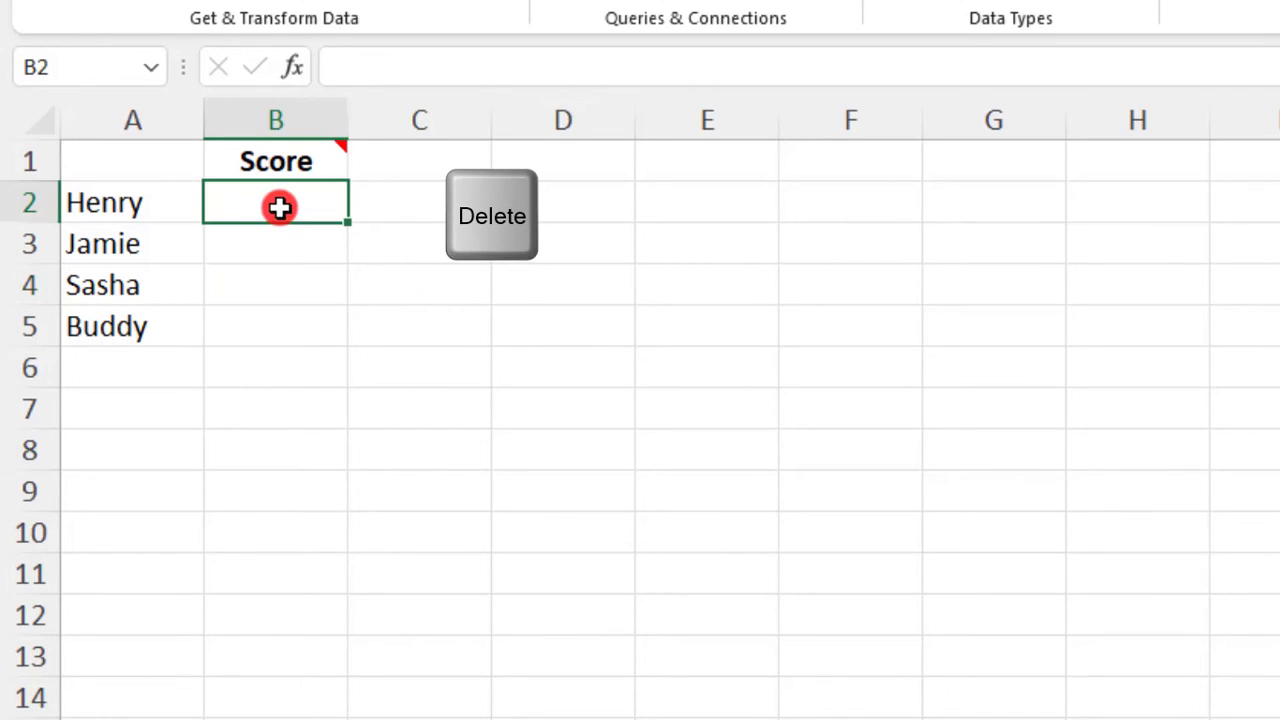
Turn the error alert for invalid data back on for cells B2:B5 with the Stop style.
drag(277, 206, 285, 326)
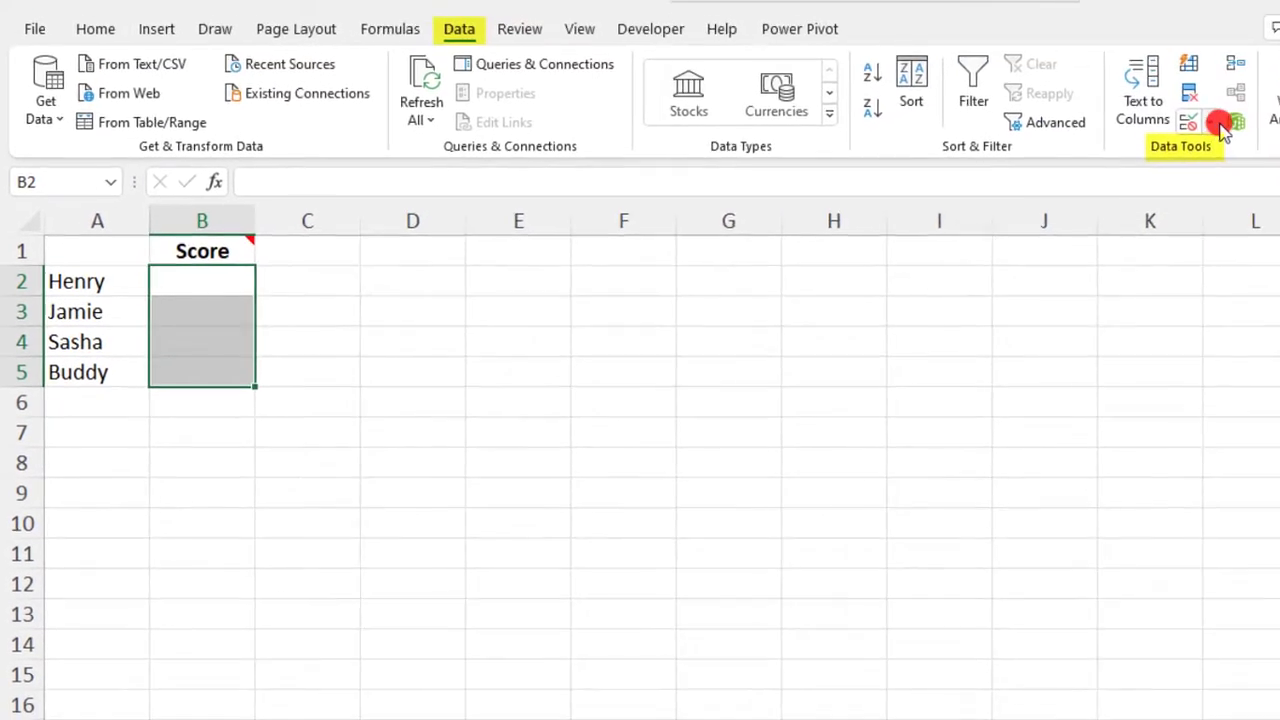
click(1112, 150)
click(1160, 181)
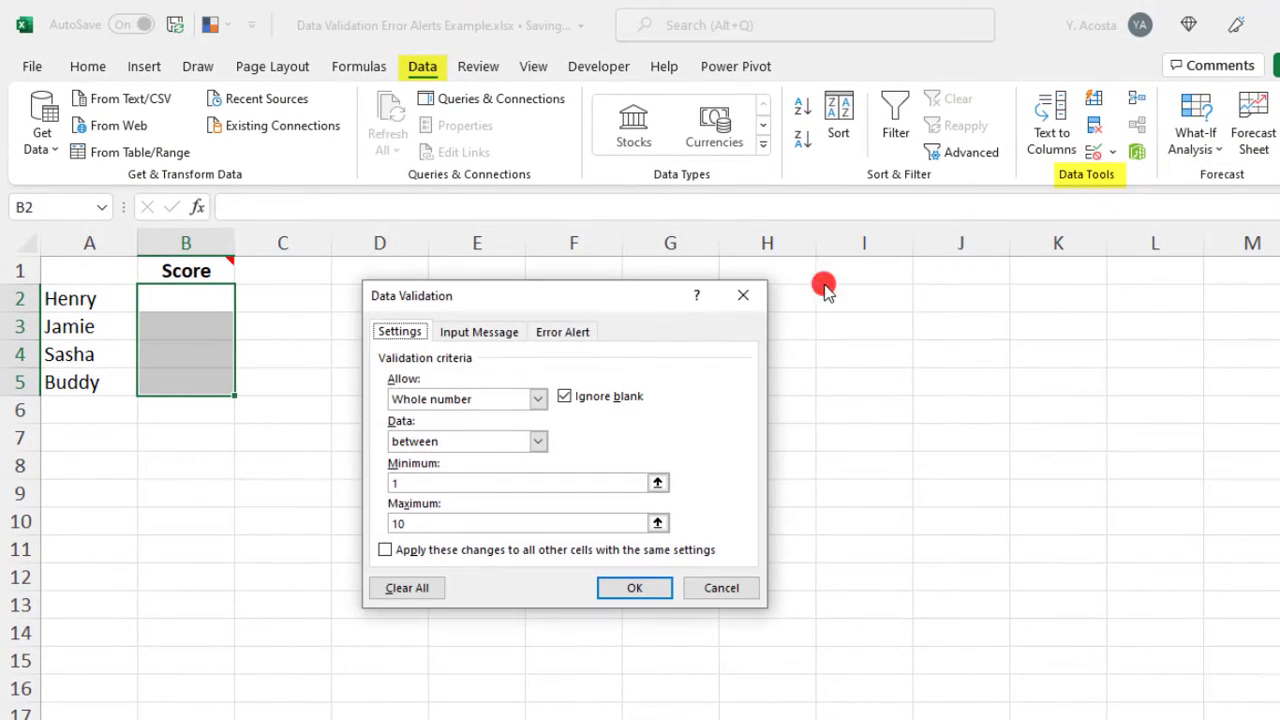
click(556, 331)
click(398, 358)
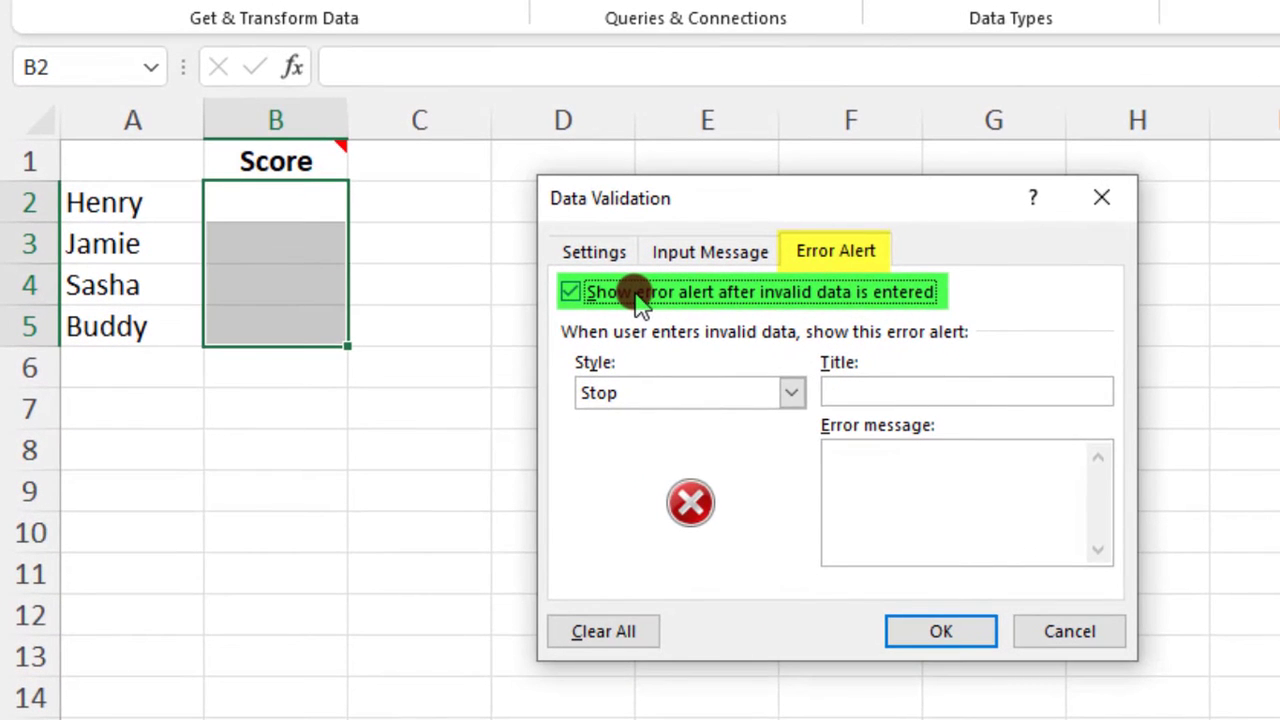
click(742, 402)
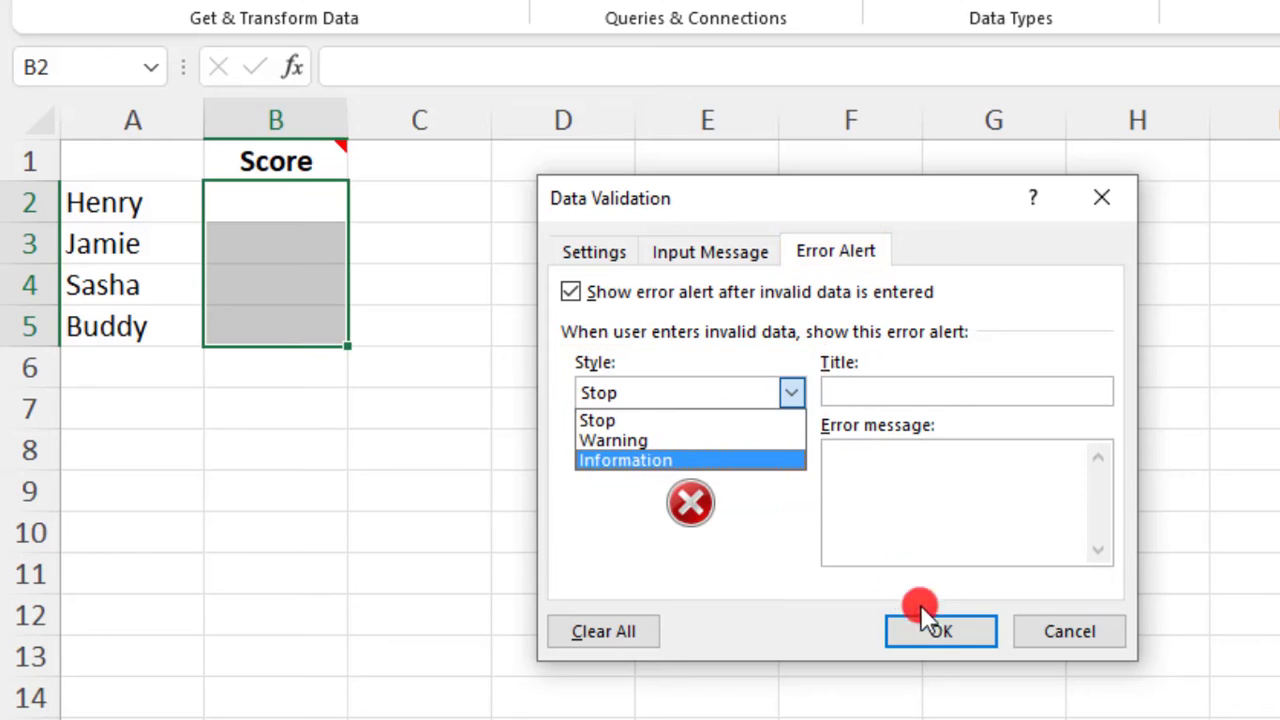
click(717, 422)
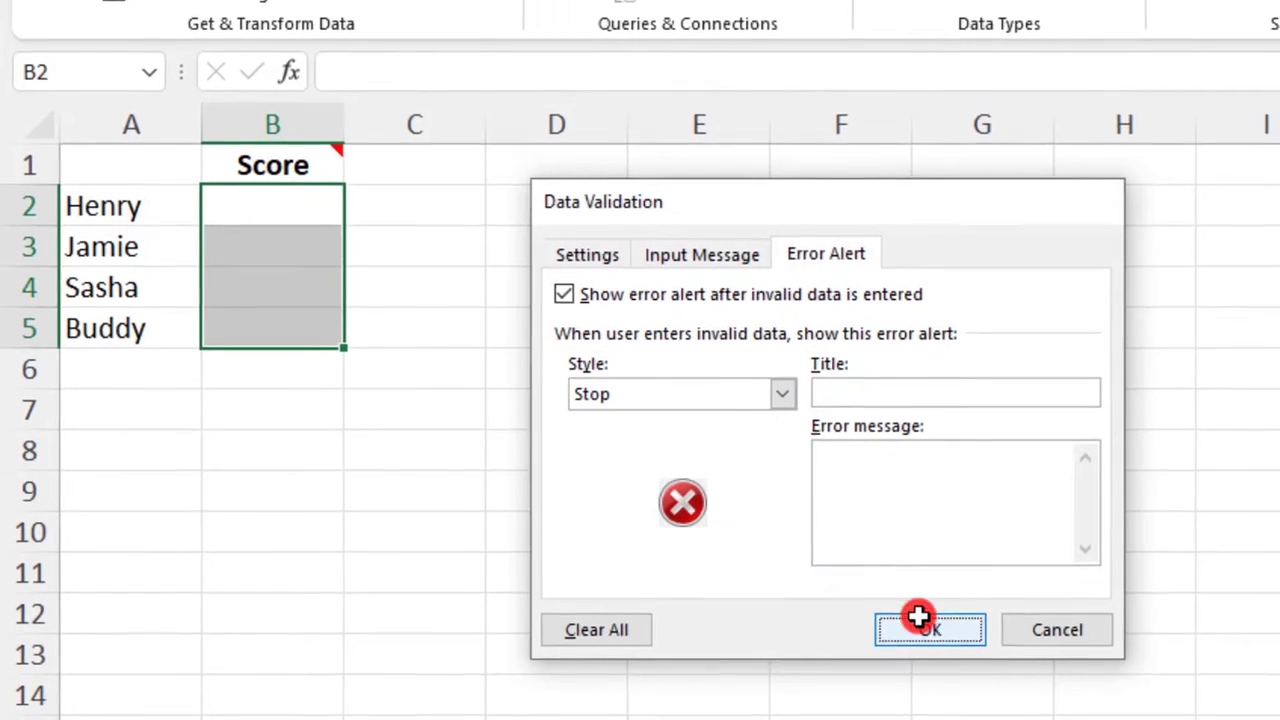
click(914, 614)
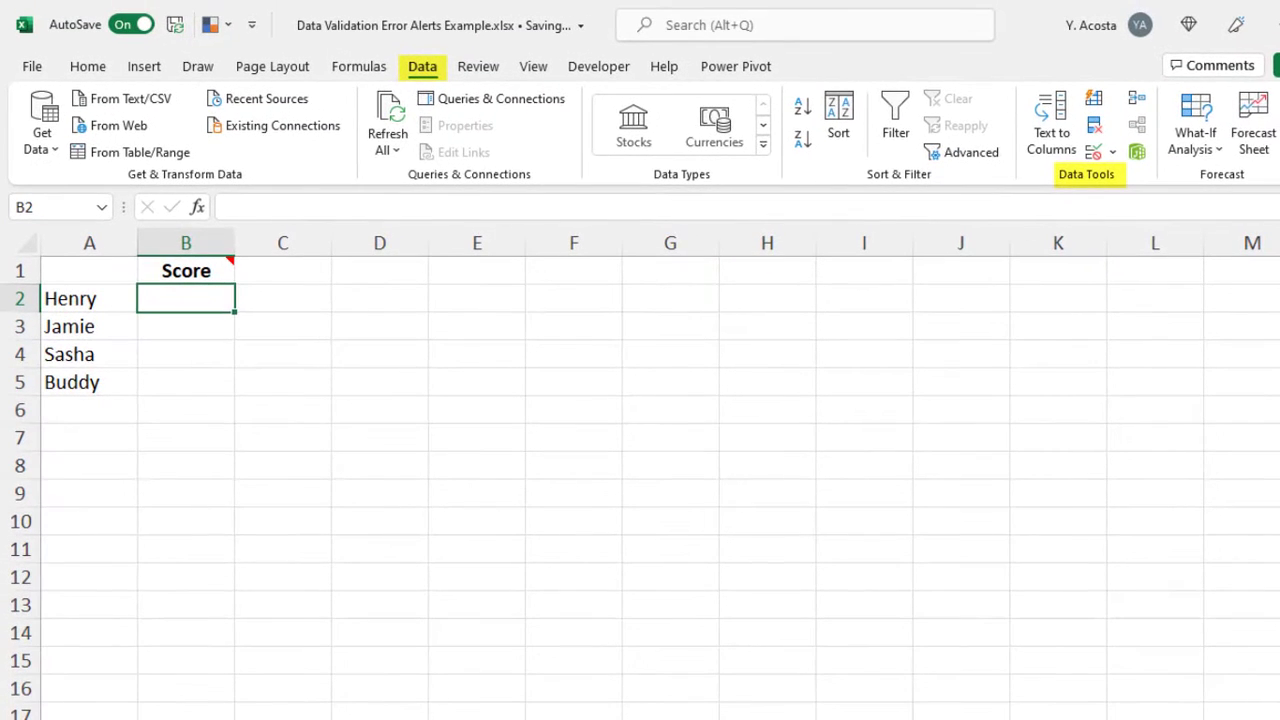
Test the Stop alert by entering 1.5 in cell B2, choose to retry, and cancel the entry.
text(1.5)
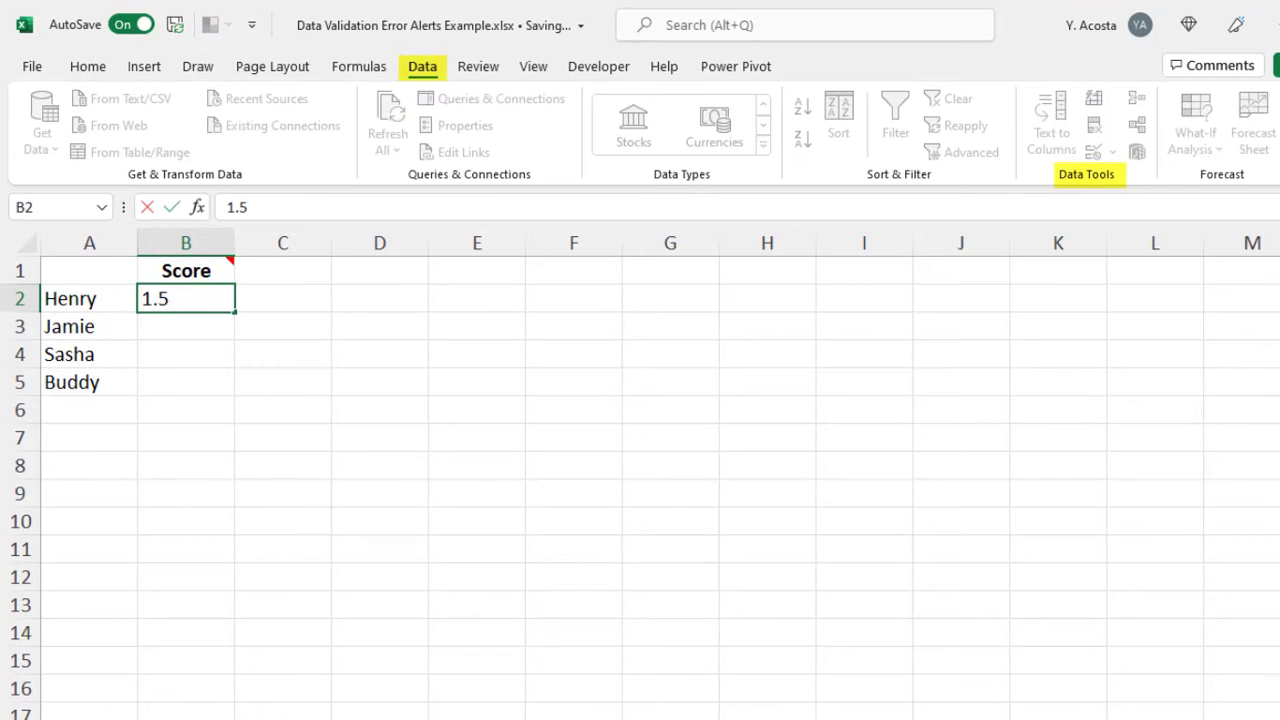
key(Return)
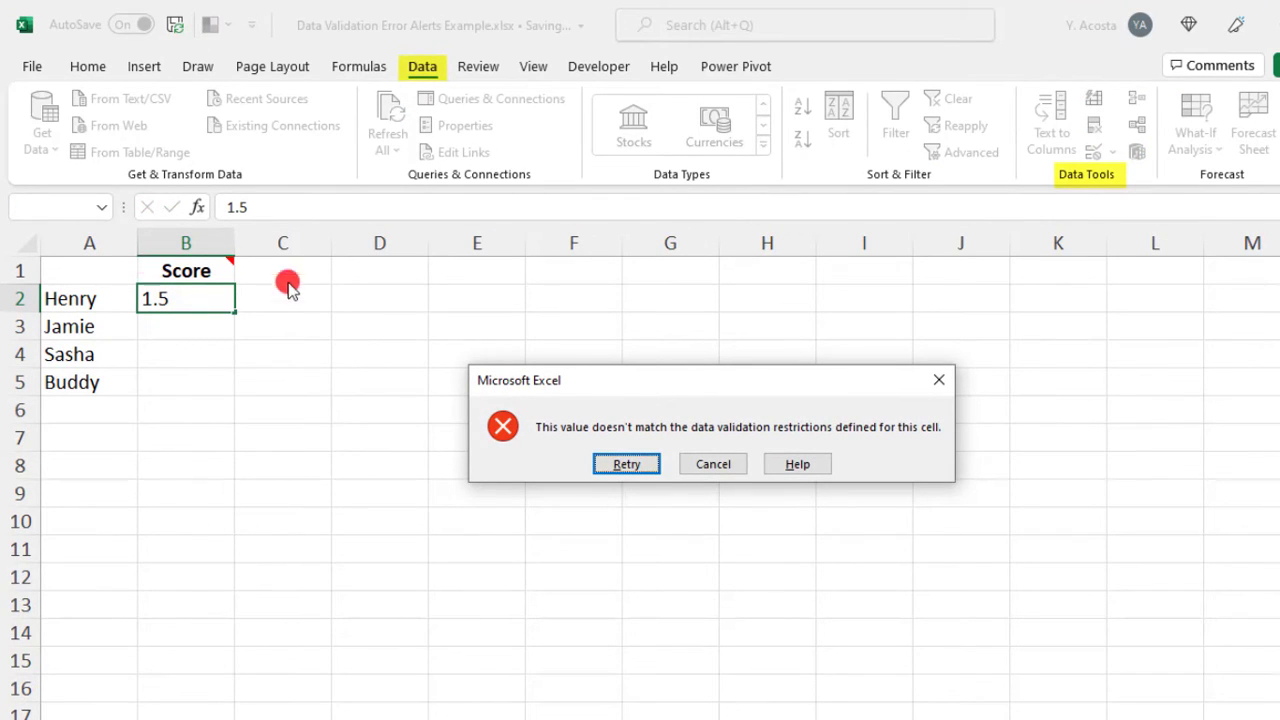
click(623, 466)
key(Escape)
Change the error alert style of the data validation on cells B2:B5 to Warning.
drag(169, 291, 175, 385)
click(1112, 151)
click(1112, 188)
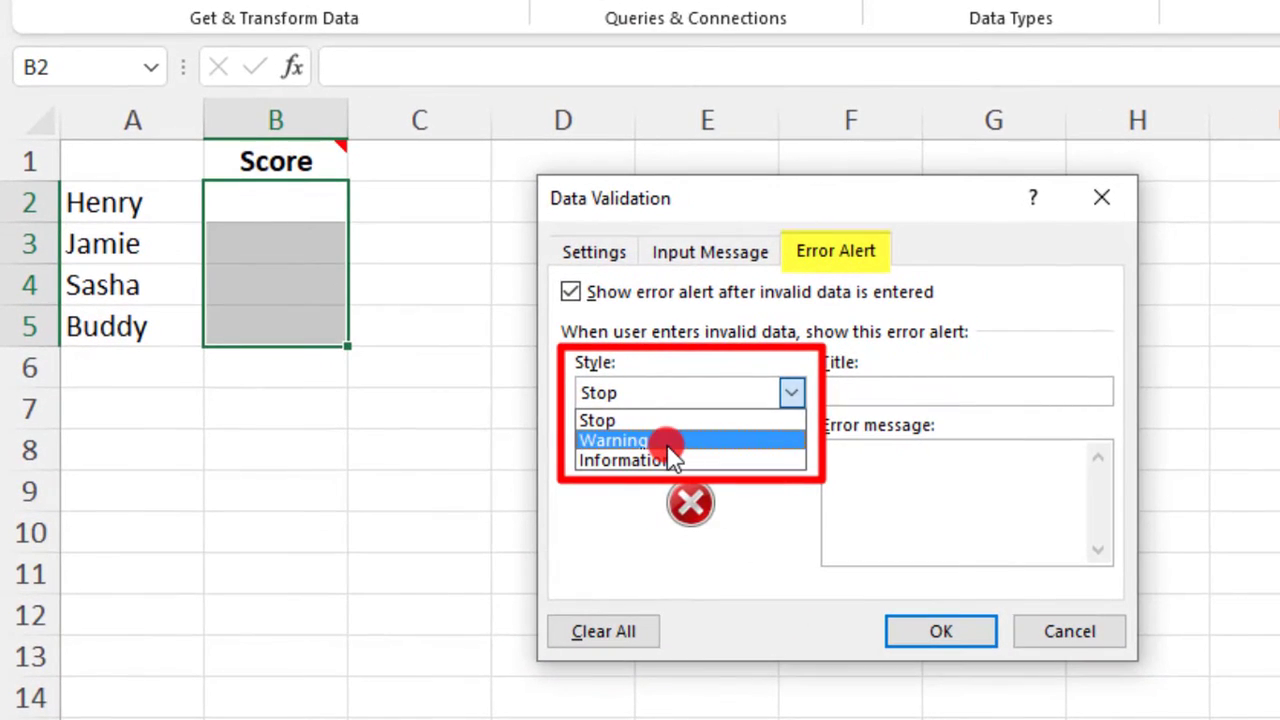
click(668, 445)
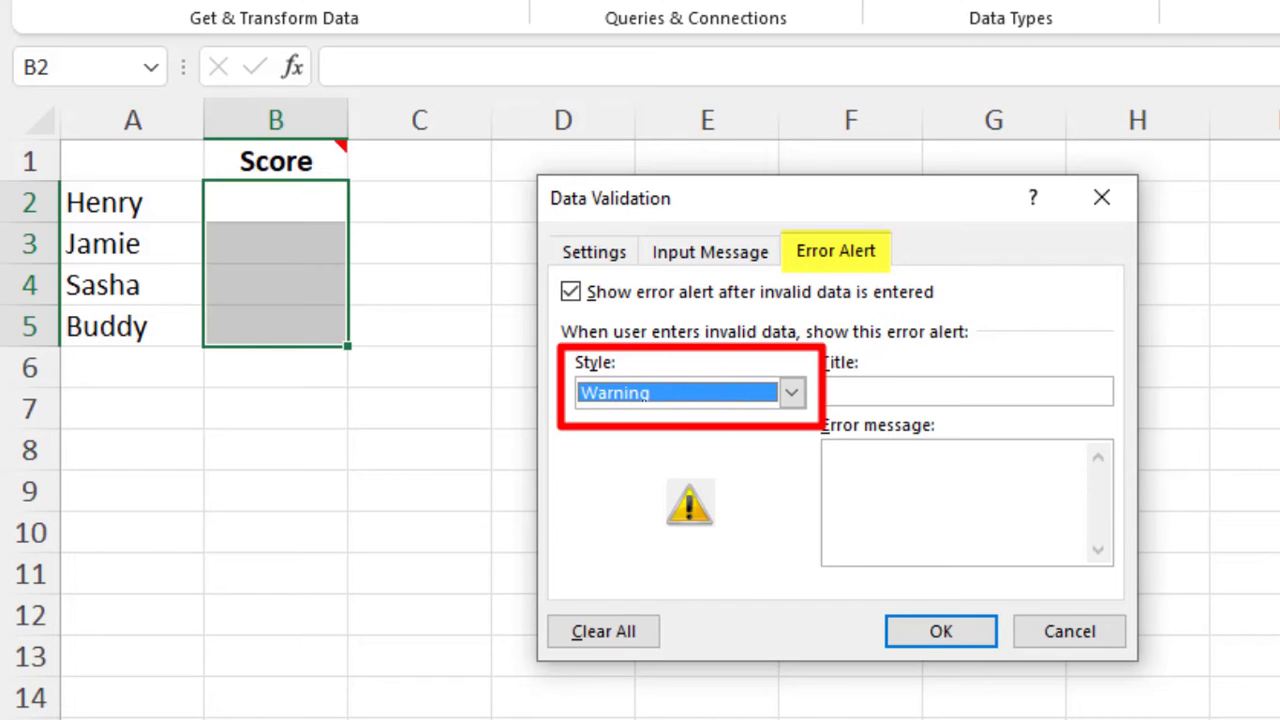
click(937, 631)
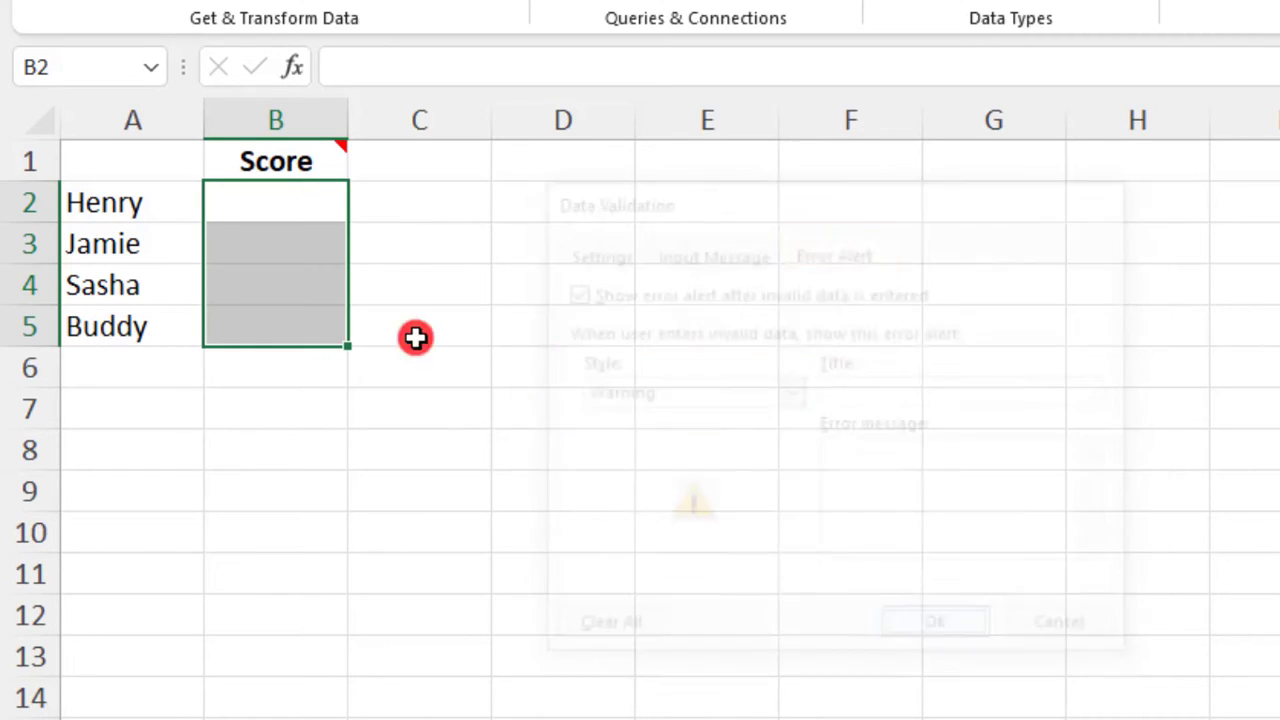
Test the Warning alert by entering 13 in cell B2 and accepting the invalid value, and clear the cell.
click(272, 200)
text(13)
key(Return)
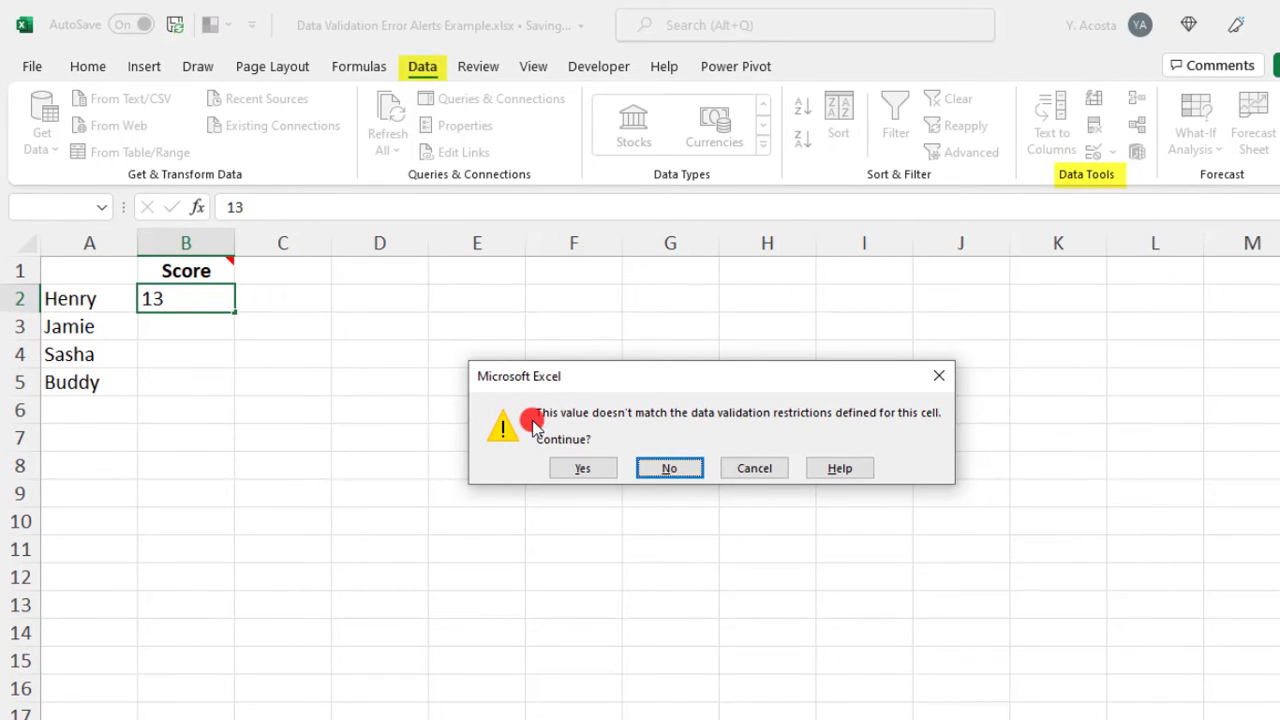
click(580, 470)
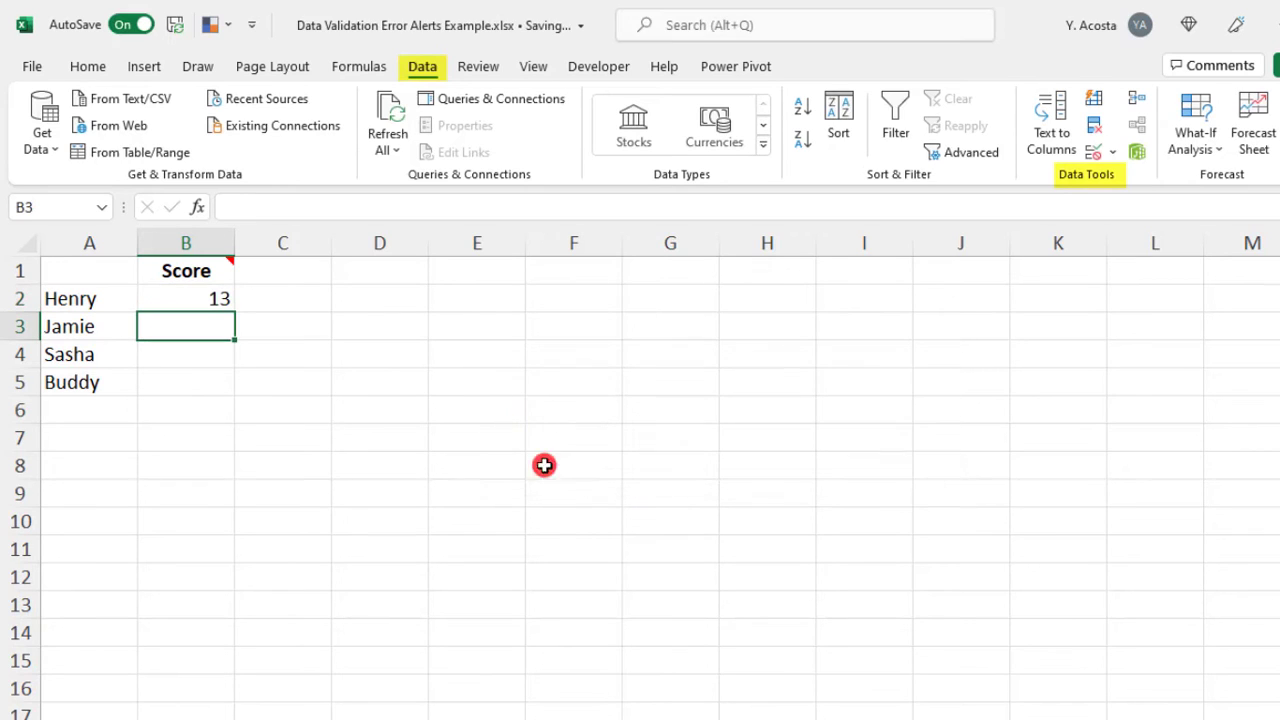
click(210, 298)
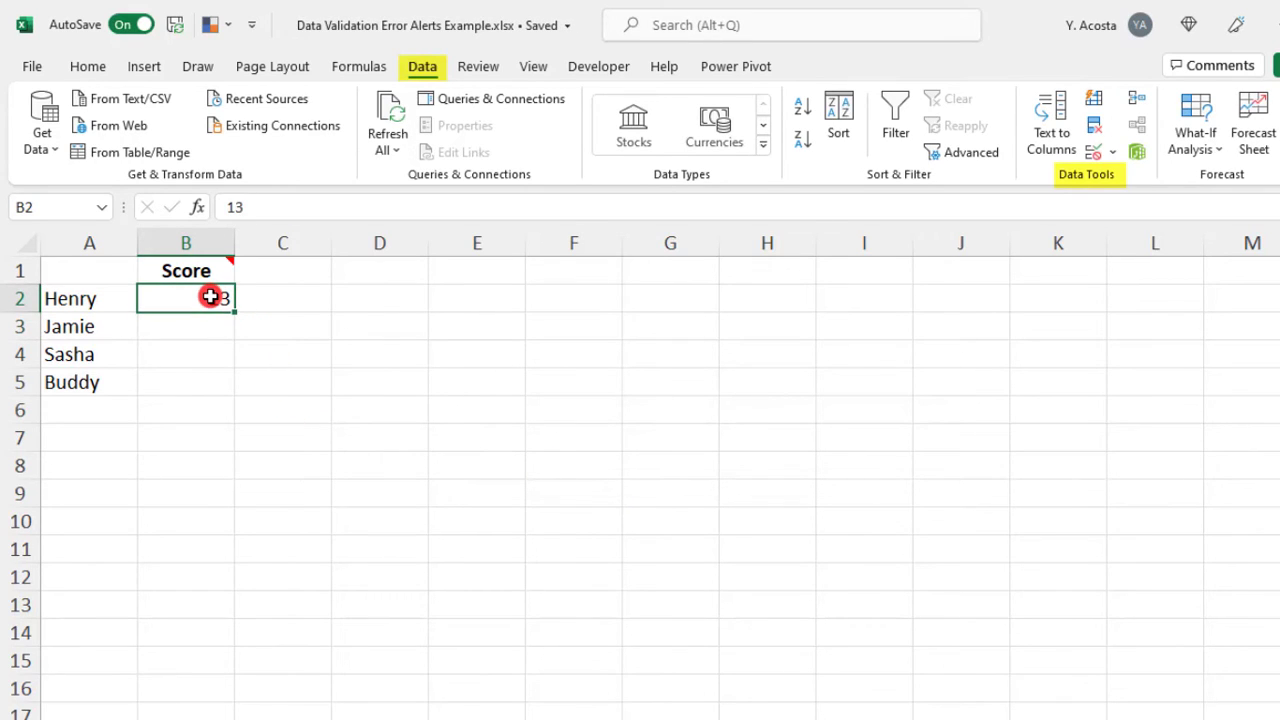
key(Delete)
key(Delete)
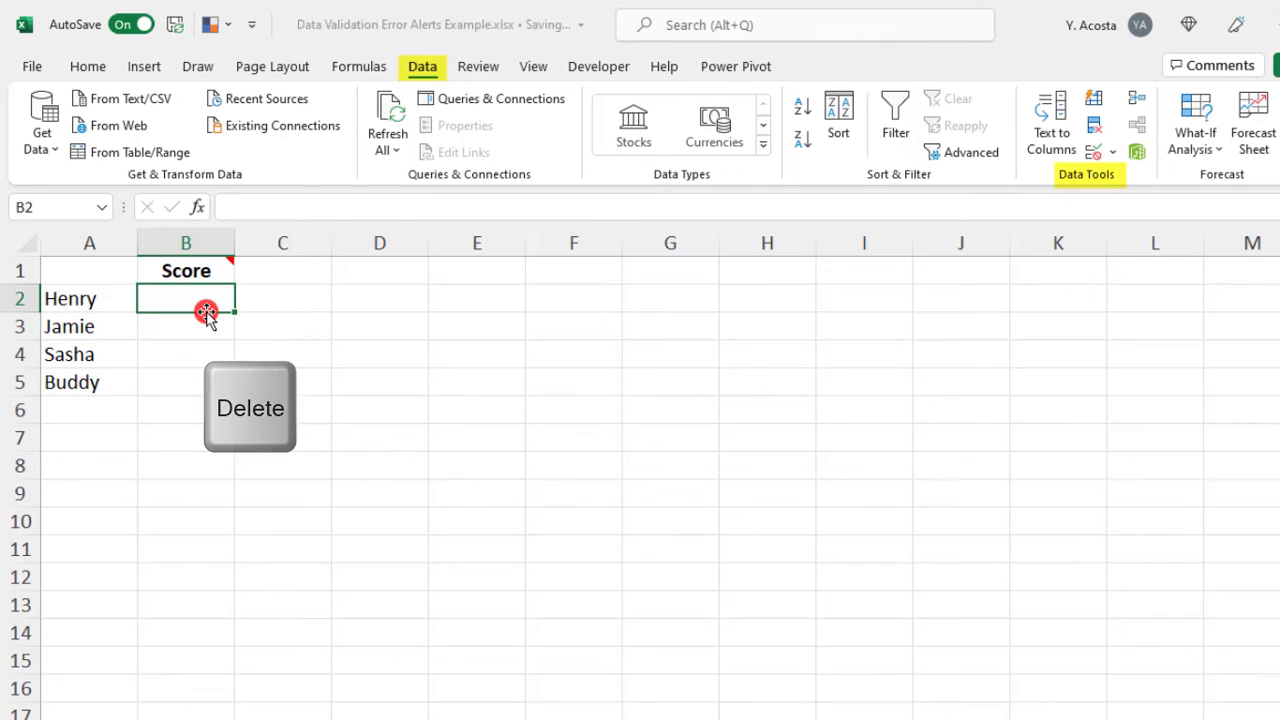
Change the error alert style of the data validation on cells B2:B5 to Information.
drag(197, 293, 198, 379)
click(1113, 151)
click(1123, 184)
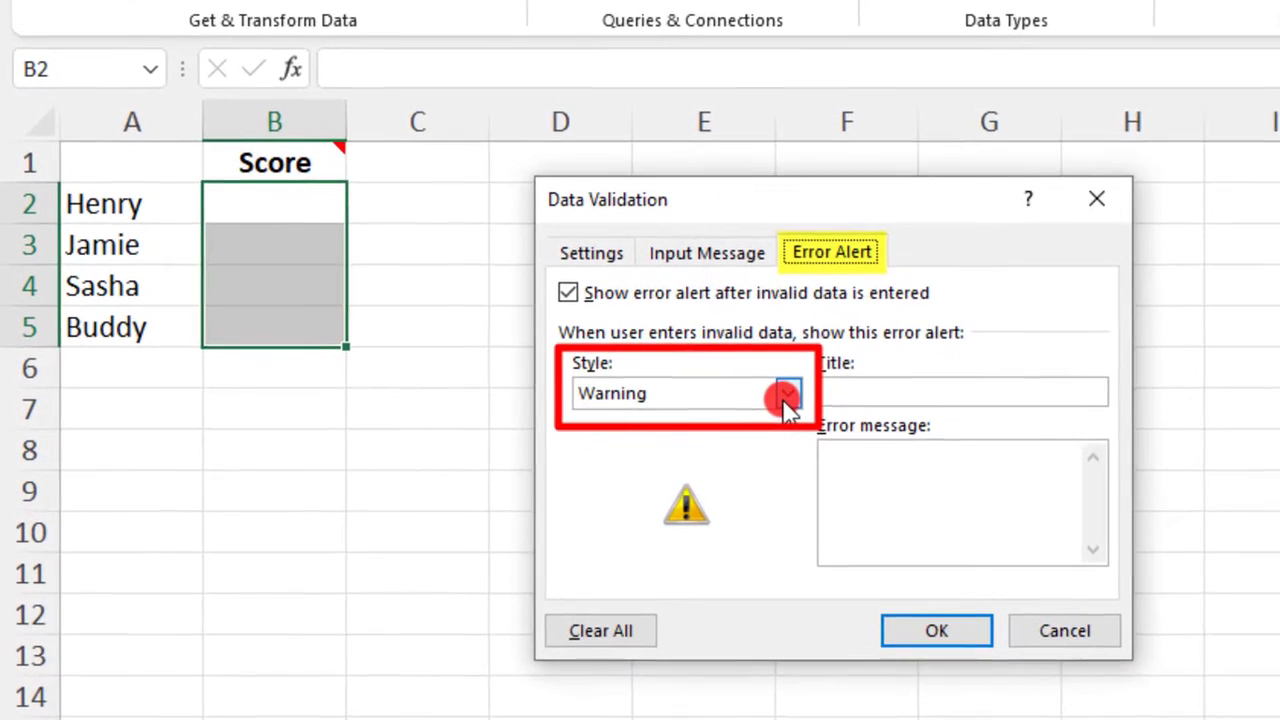
click(787, 400)
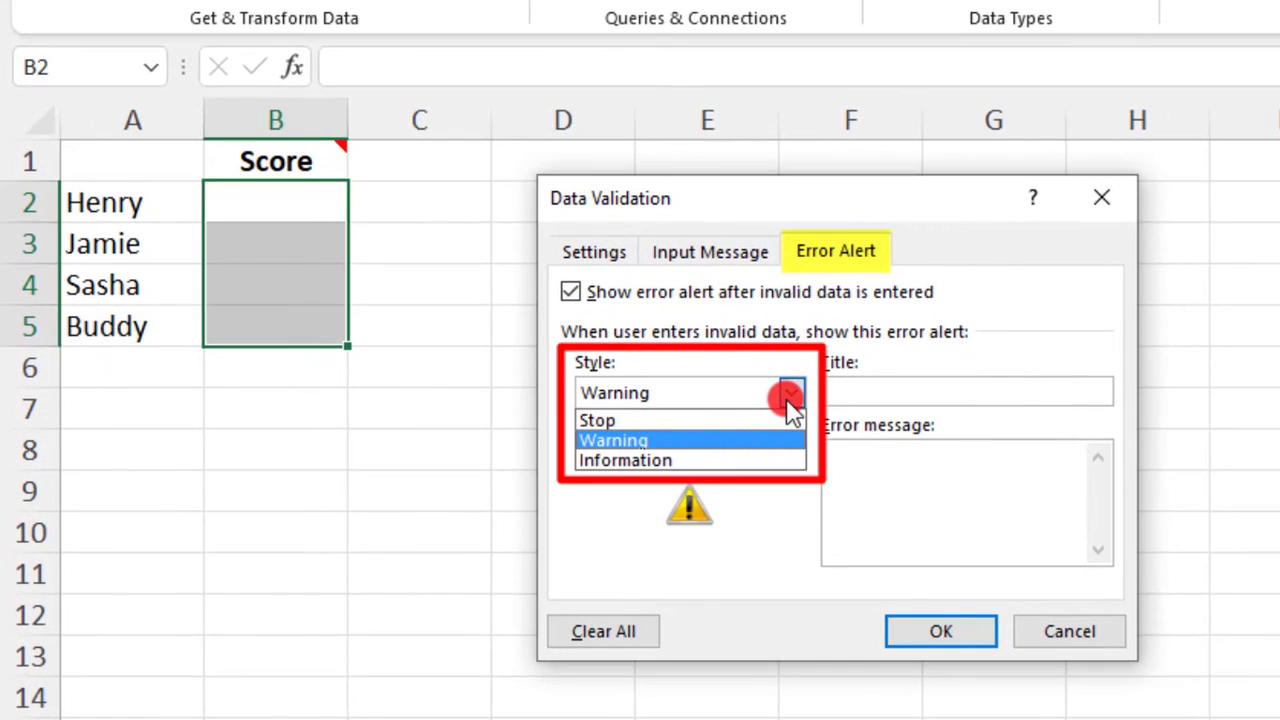
click(780, 468)
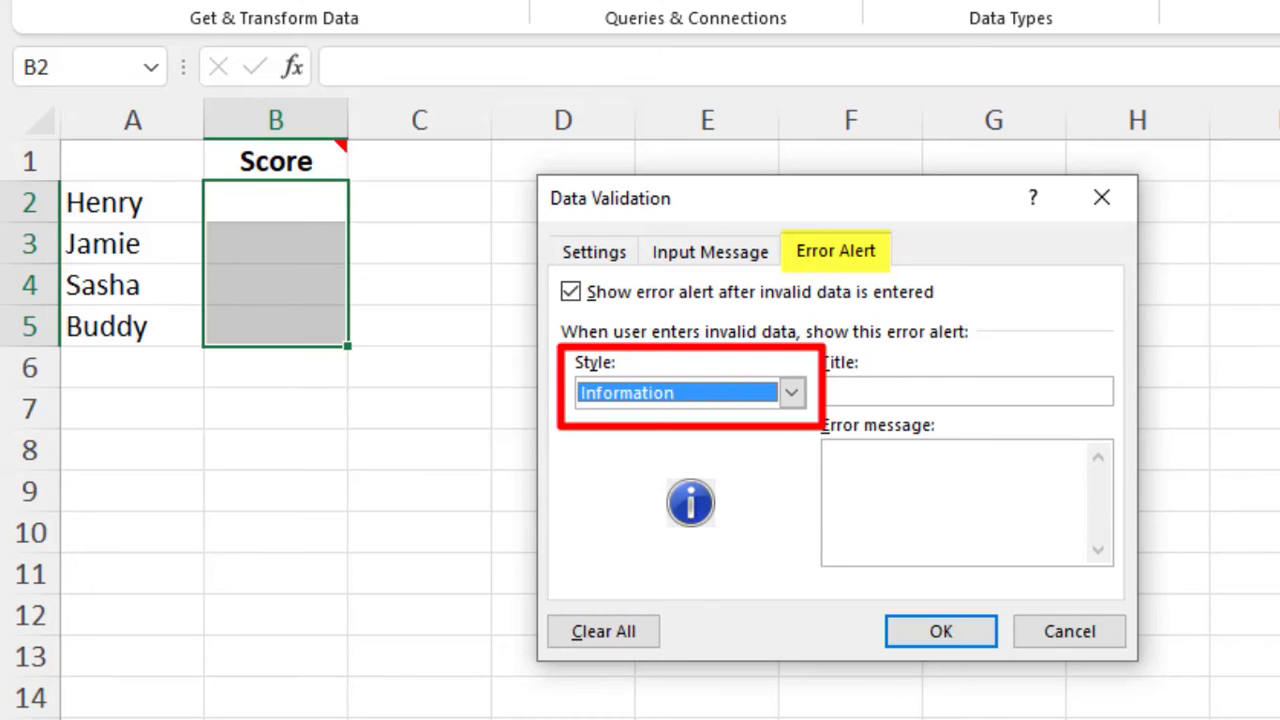
click(905, 632)
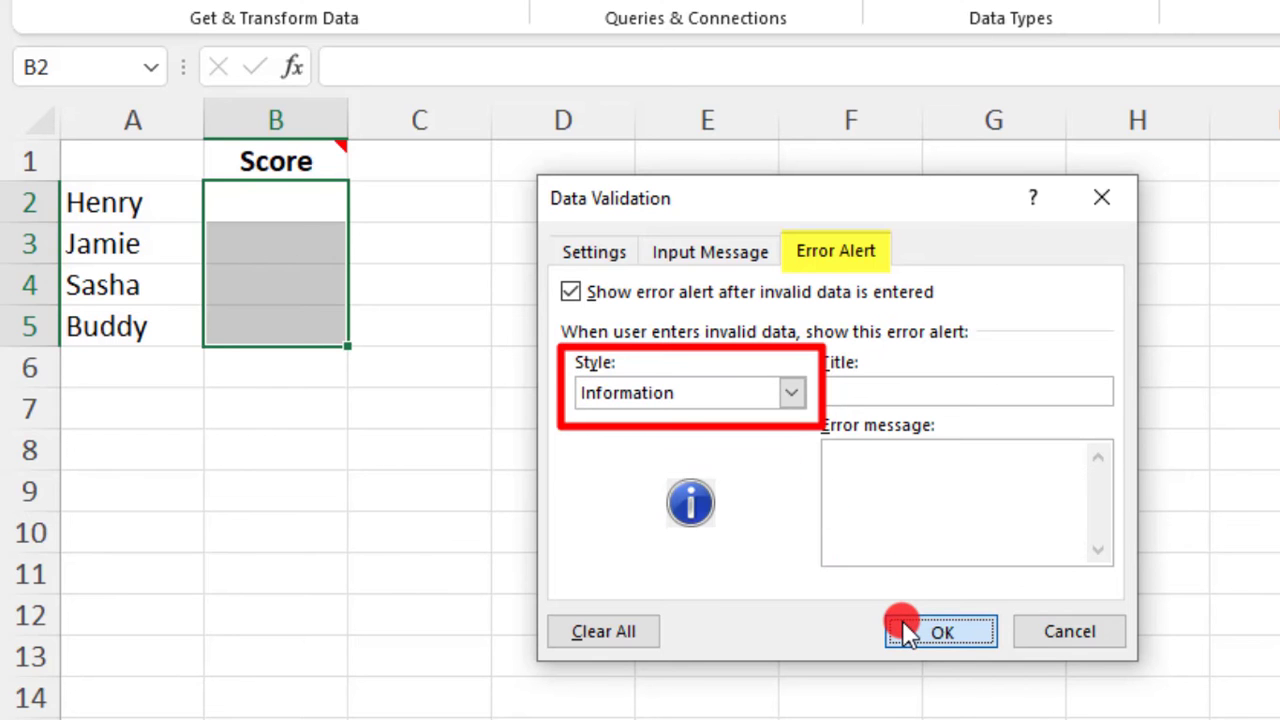
Test the Information alert by entering 15 in cell B3 and accepting the invalid value, and clear the cell.
double_click(275, 243)
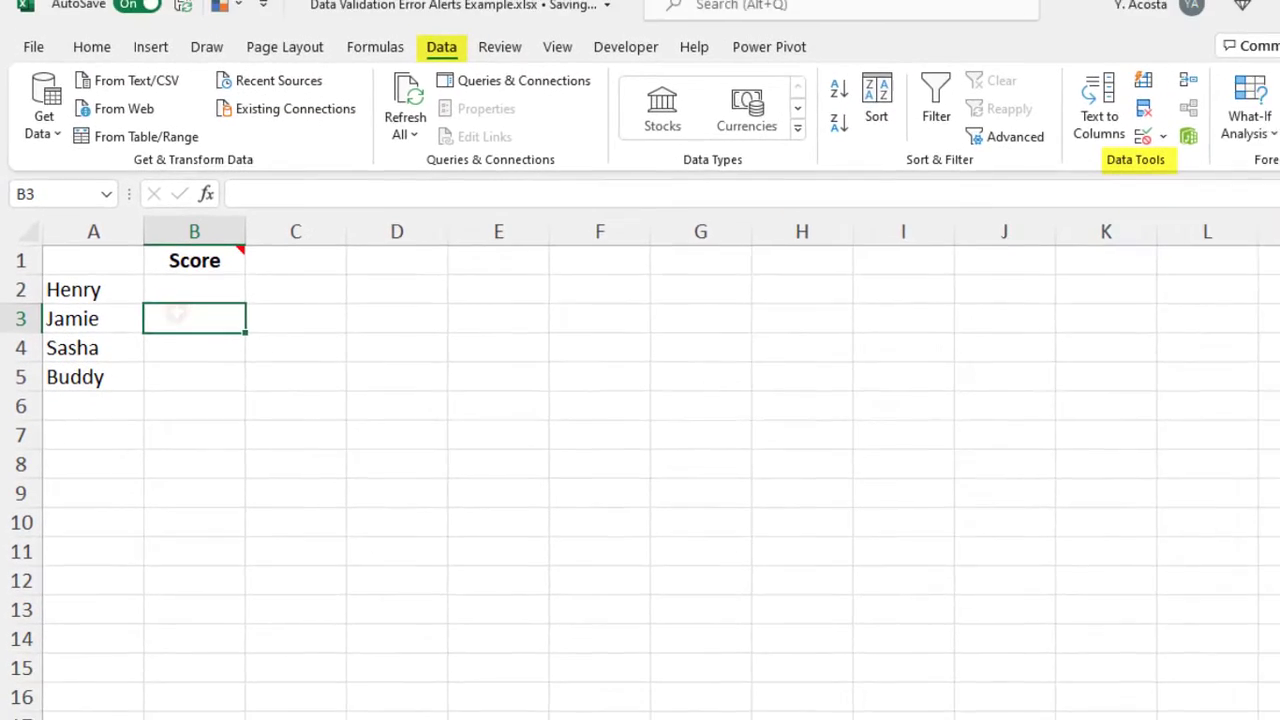
text(15)
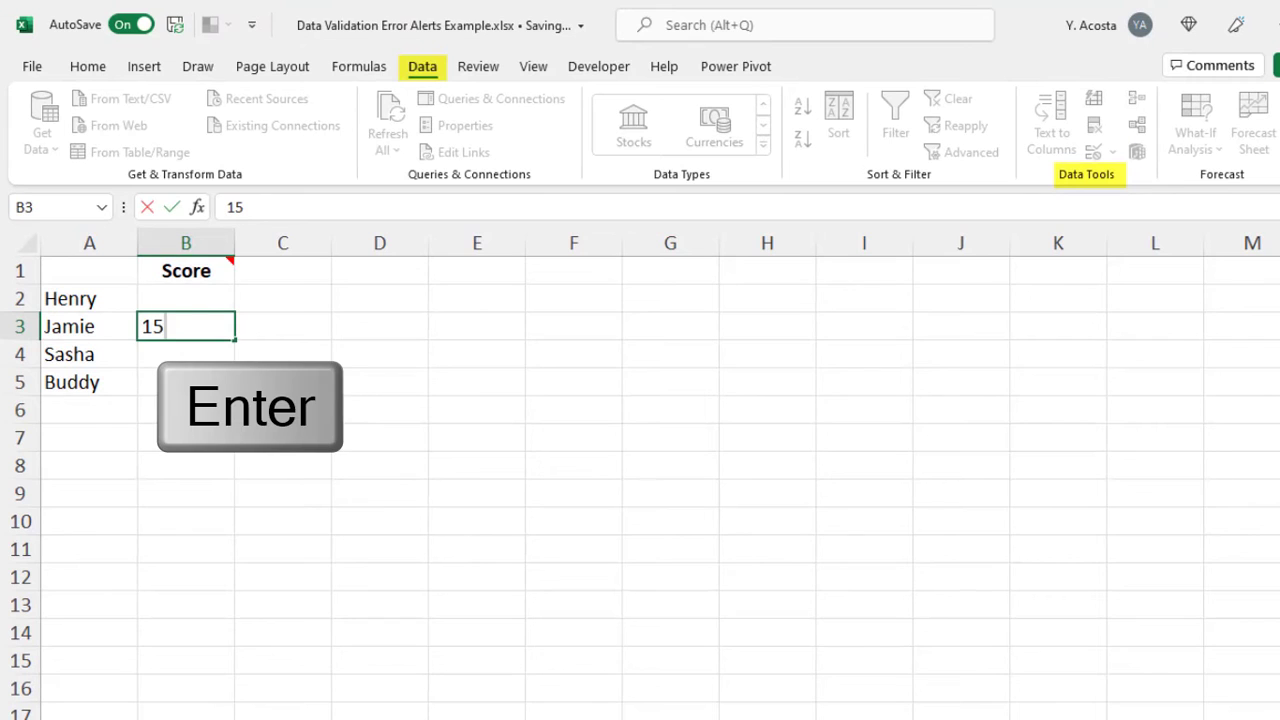
key(Return)
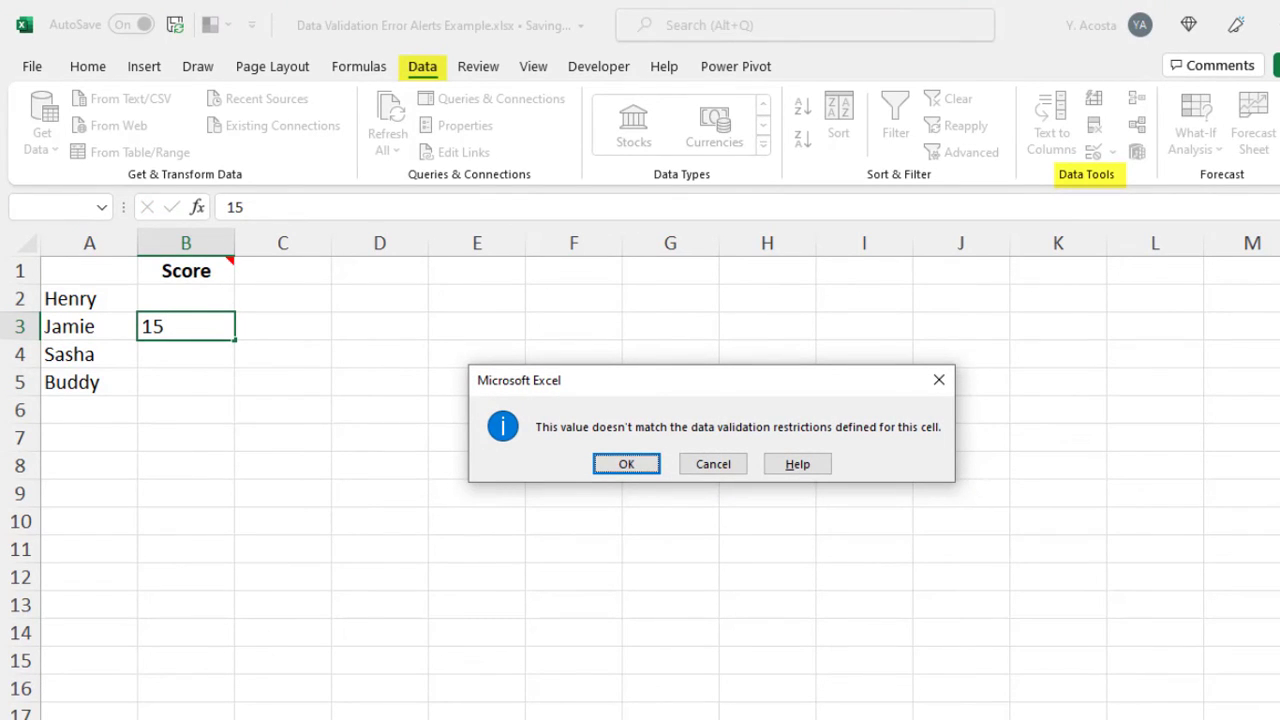
click(626, 465)
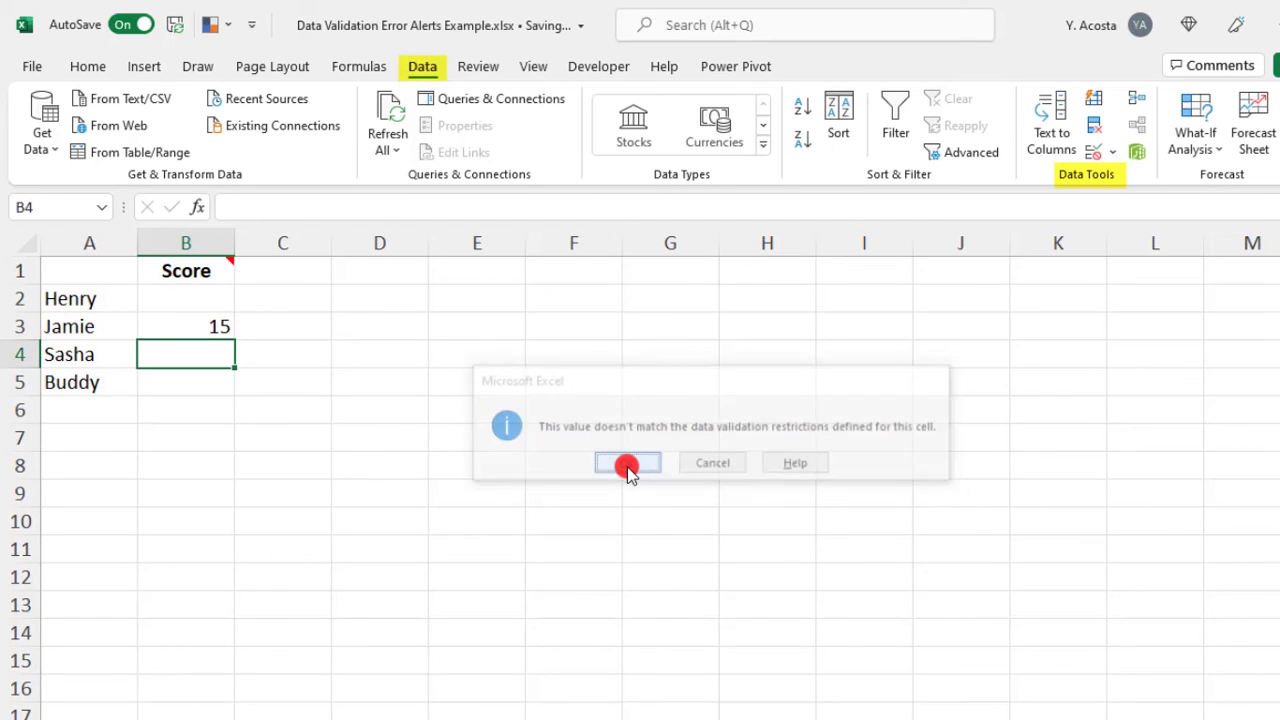
click(202, 294)
click(200, 326)
key(Delete)
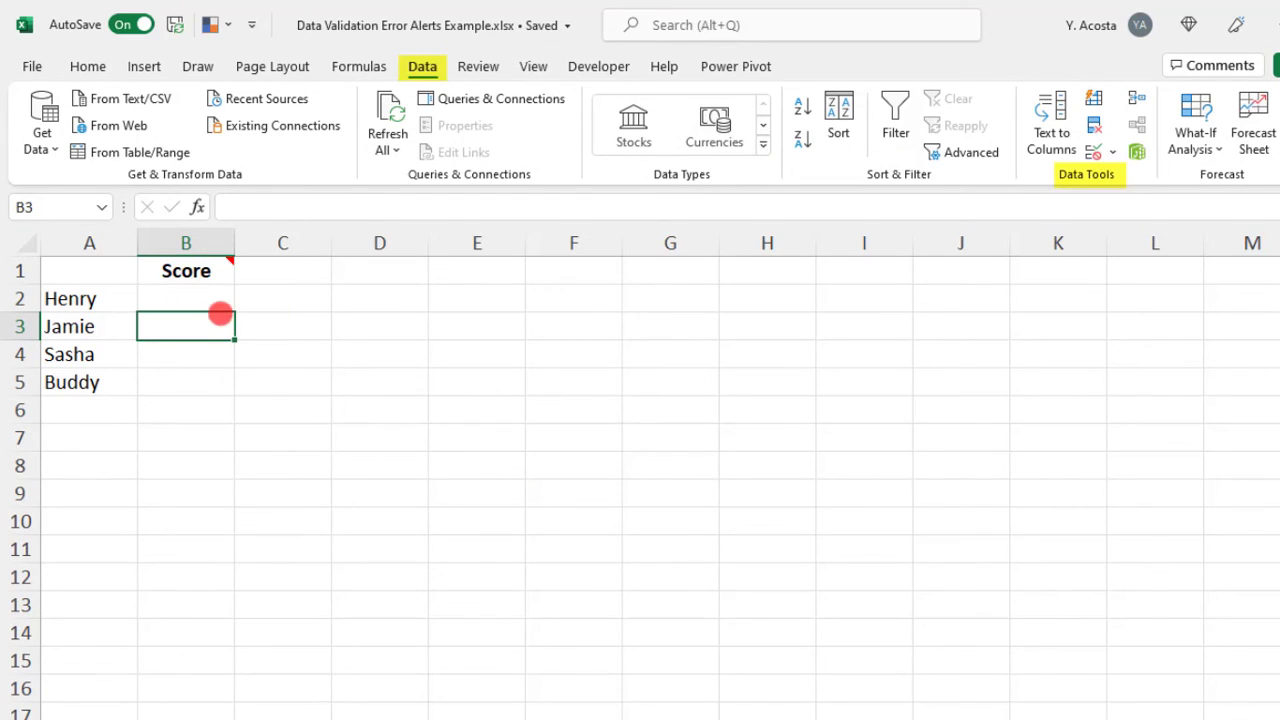
Set the error alert style of the data validation on cells B2:B5 to Stop.
drag(218, 302, 210, 379)
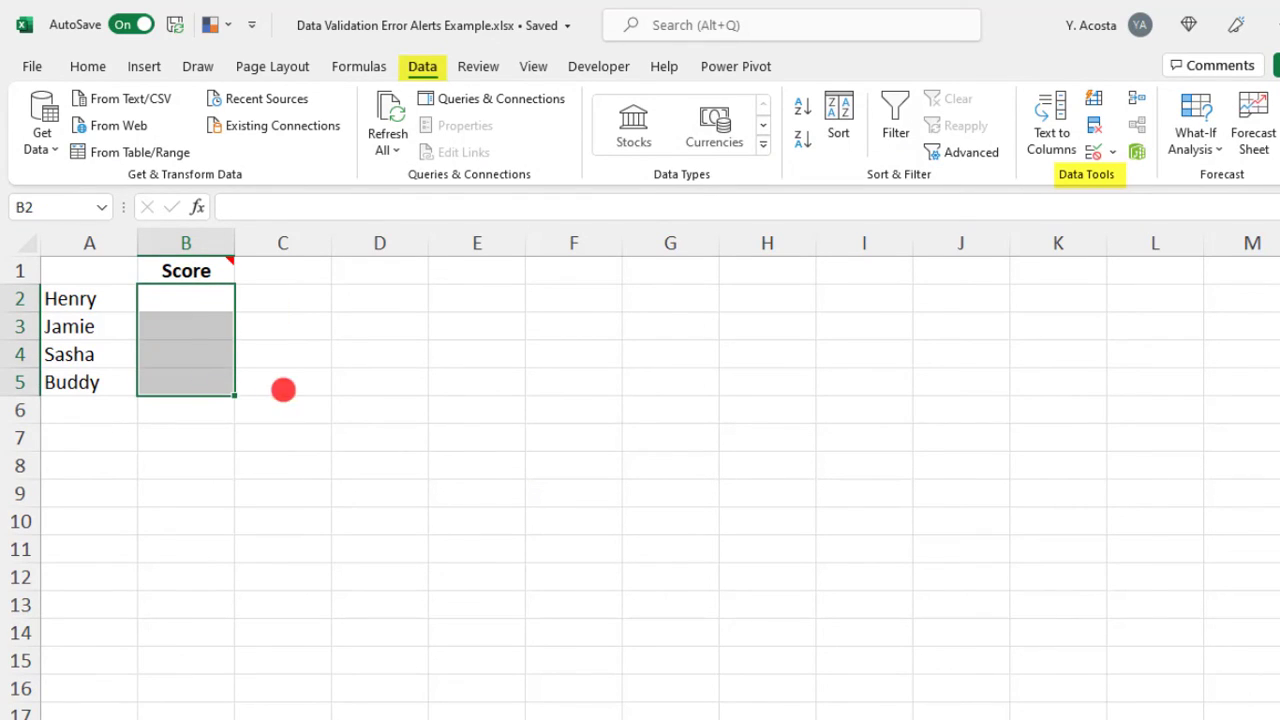
click(1111, 151)
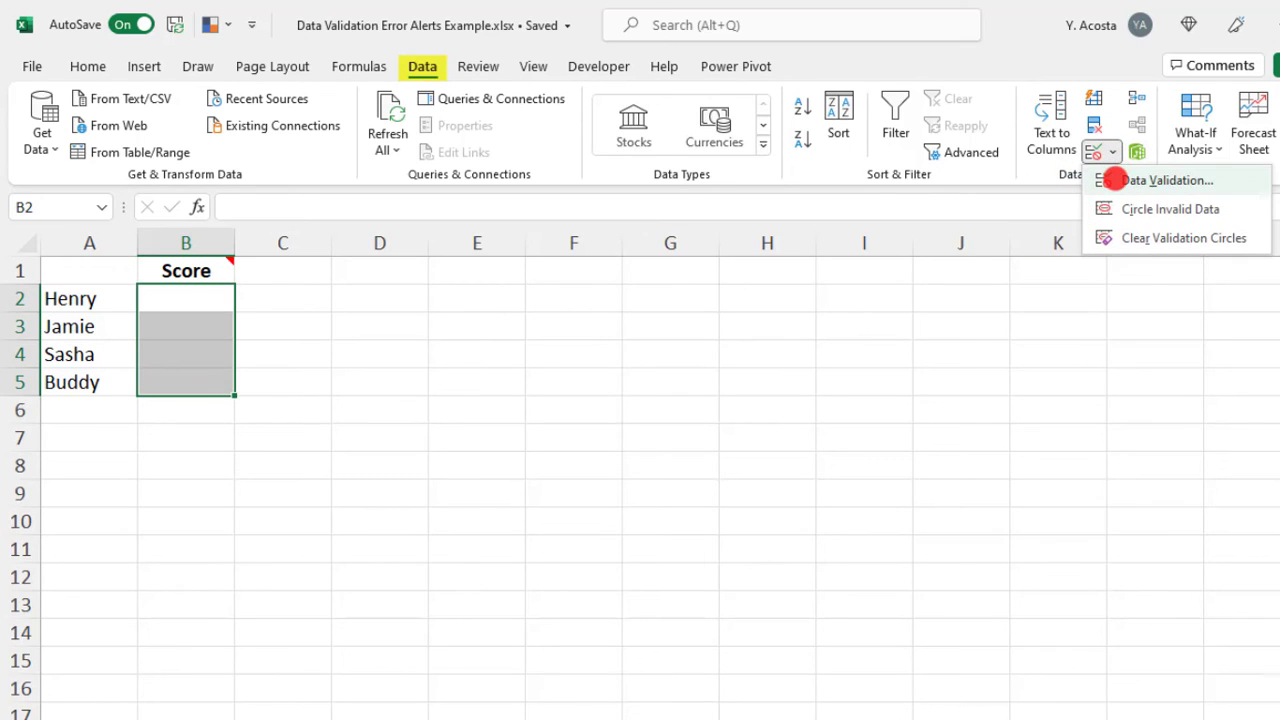
click(1113, 180)
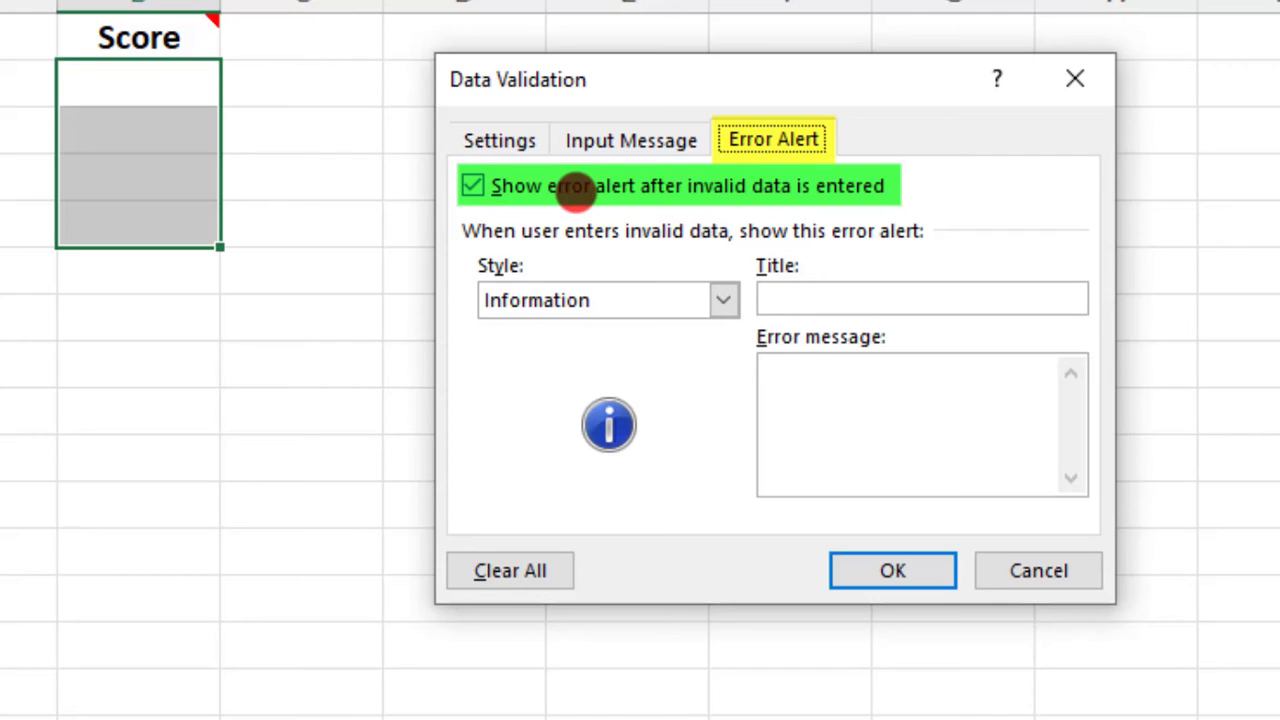
click(651, 300)
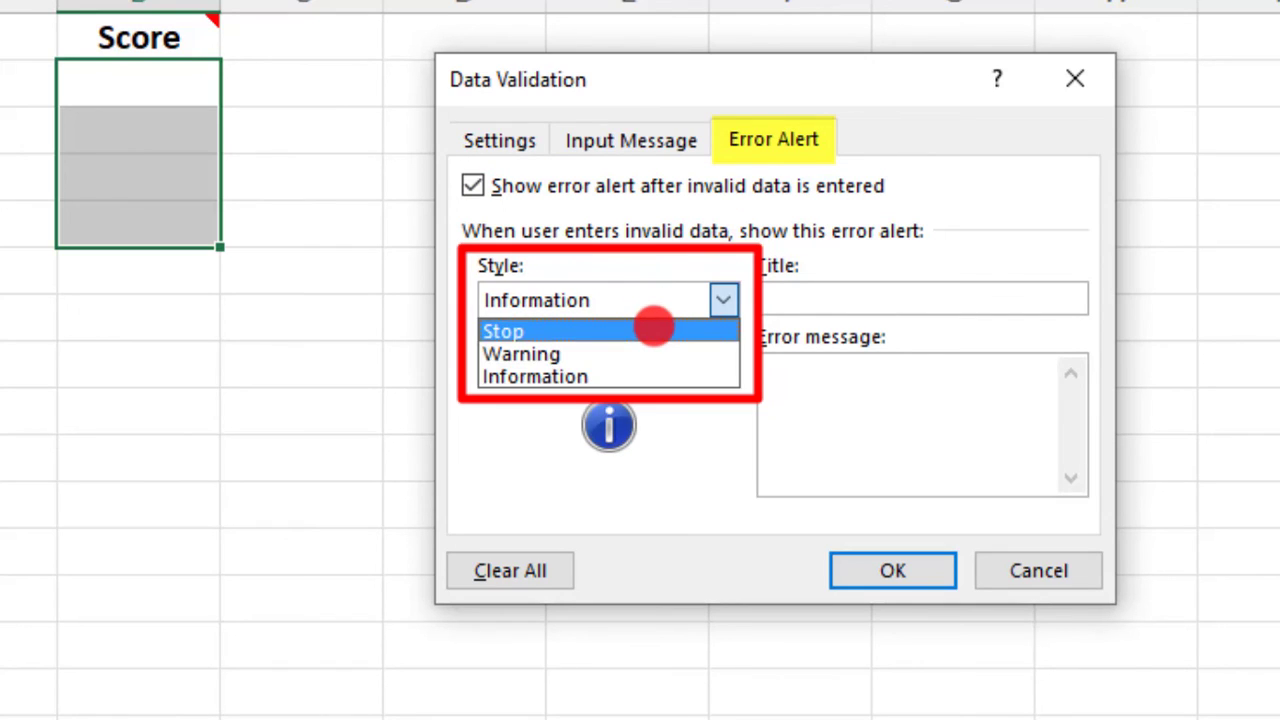
click(653, 328)
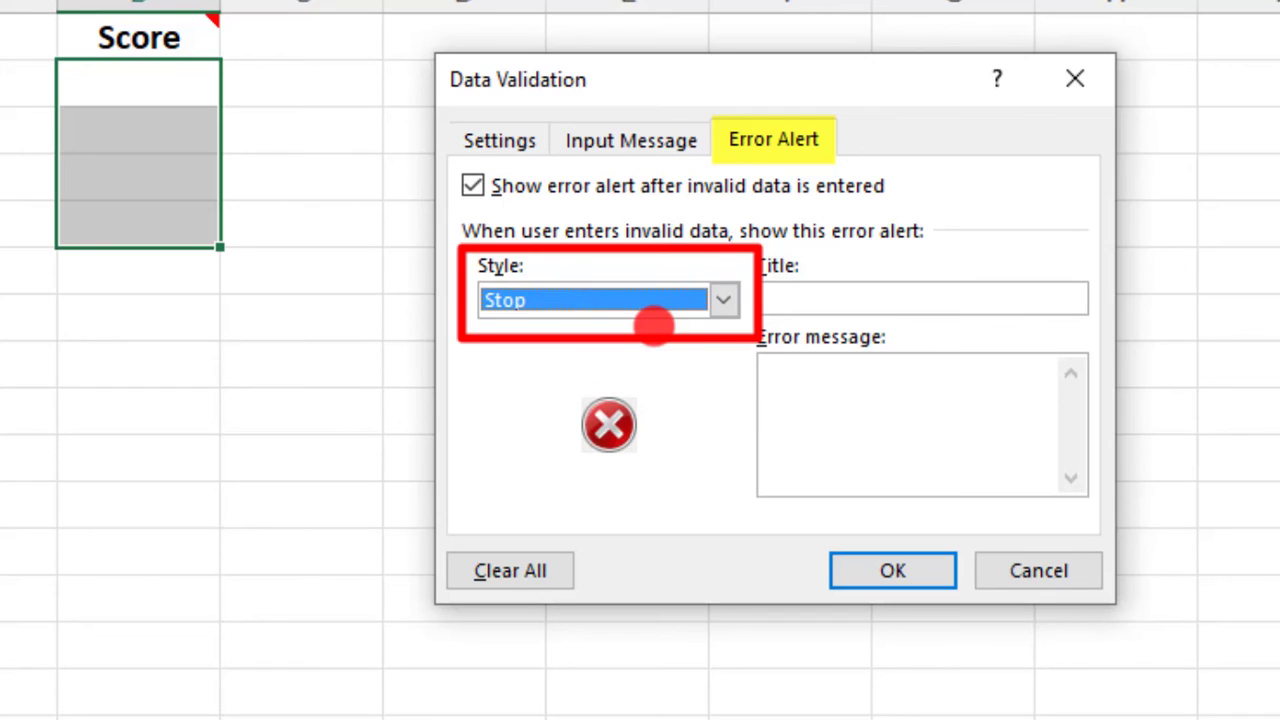
Give the error alert the title "Score Values Between 1 and 10".
click(810, 296)
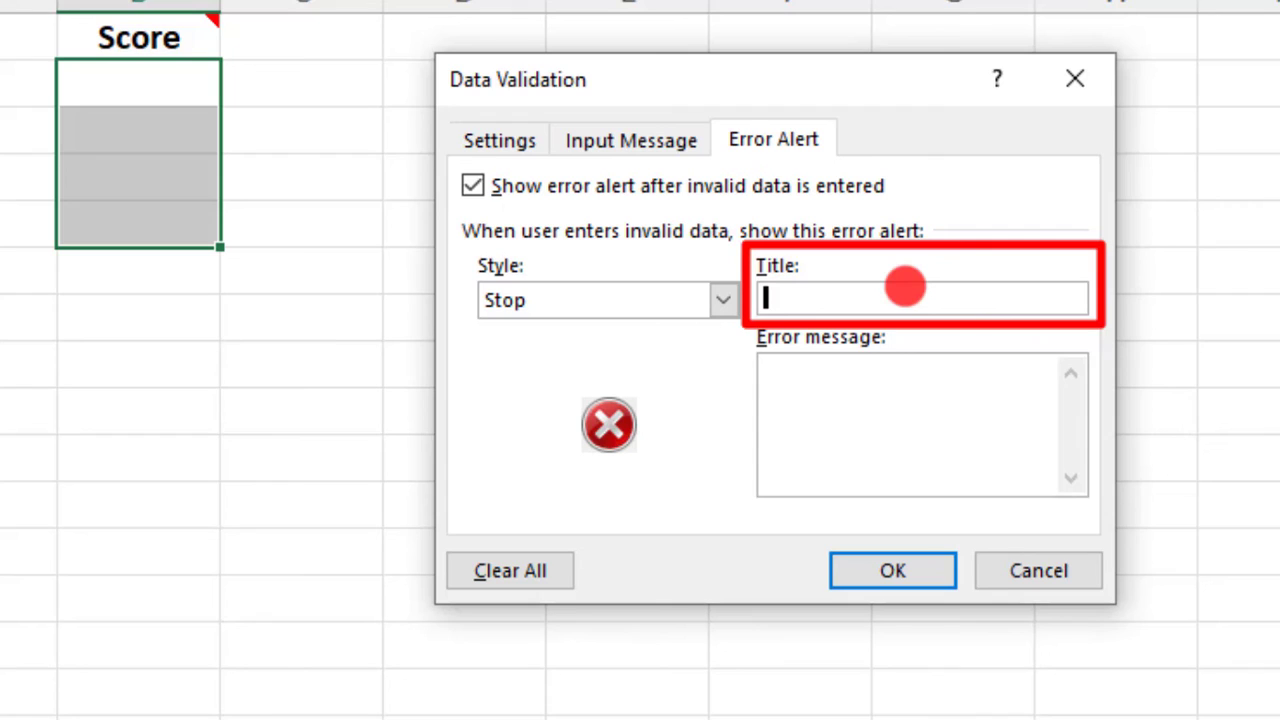
text(Score )
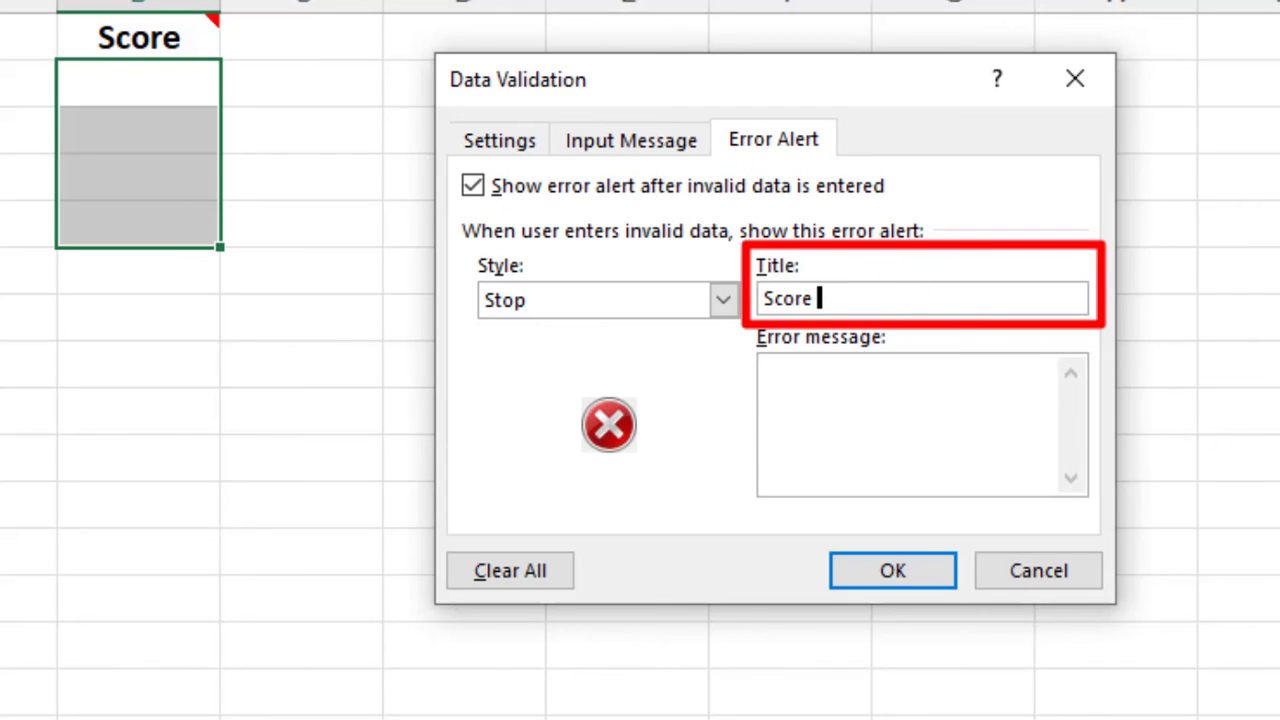
text(Values B)
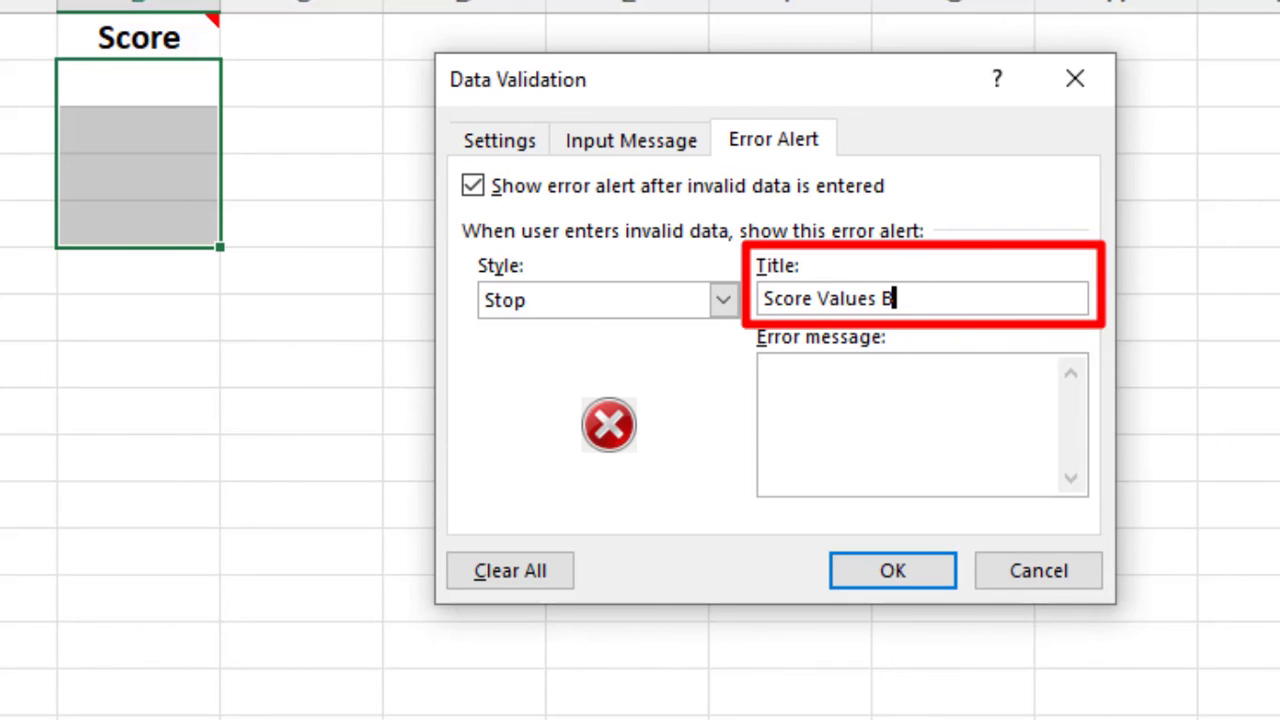
text(etw)
key(BackSpace)
text(tween )
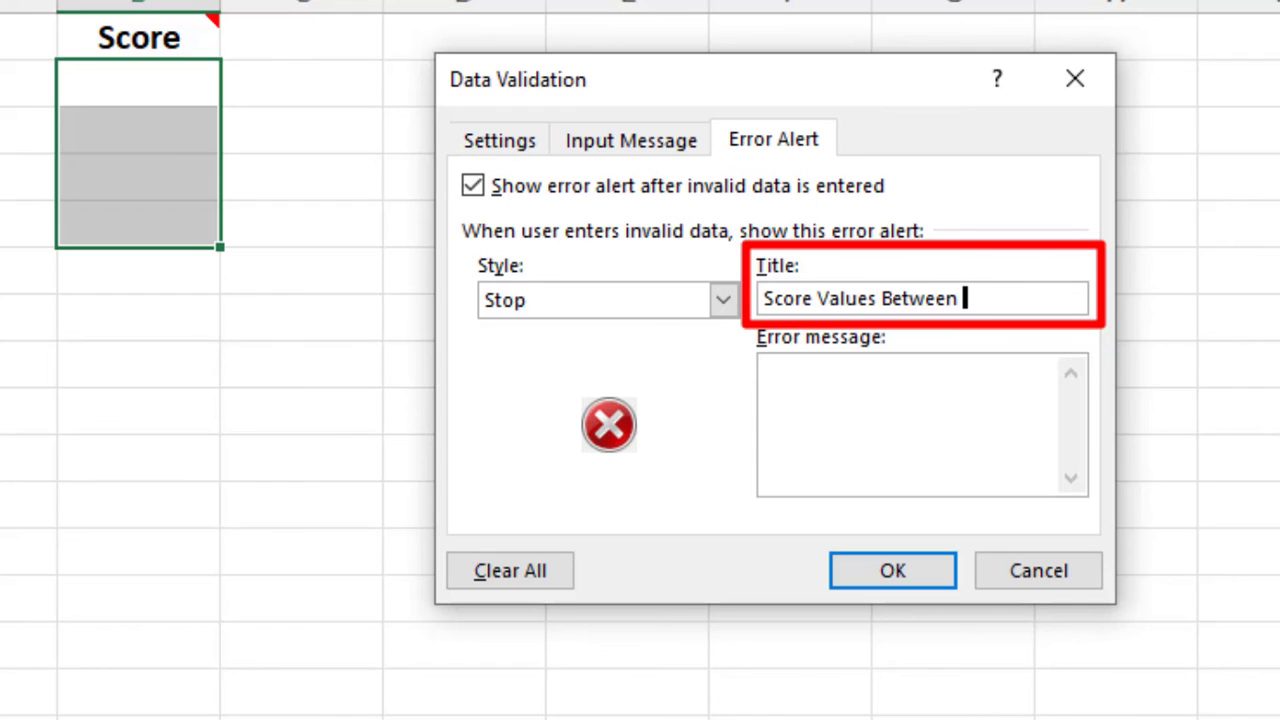
text(1 and 10)
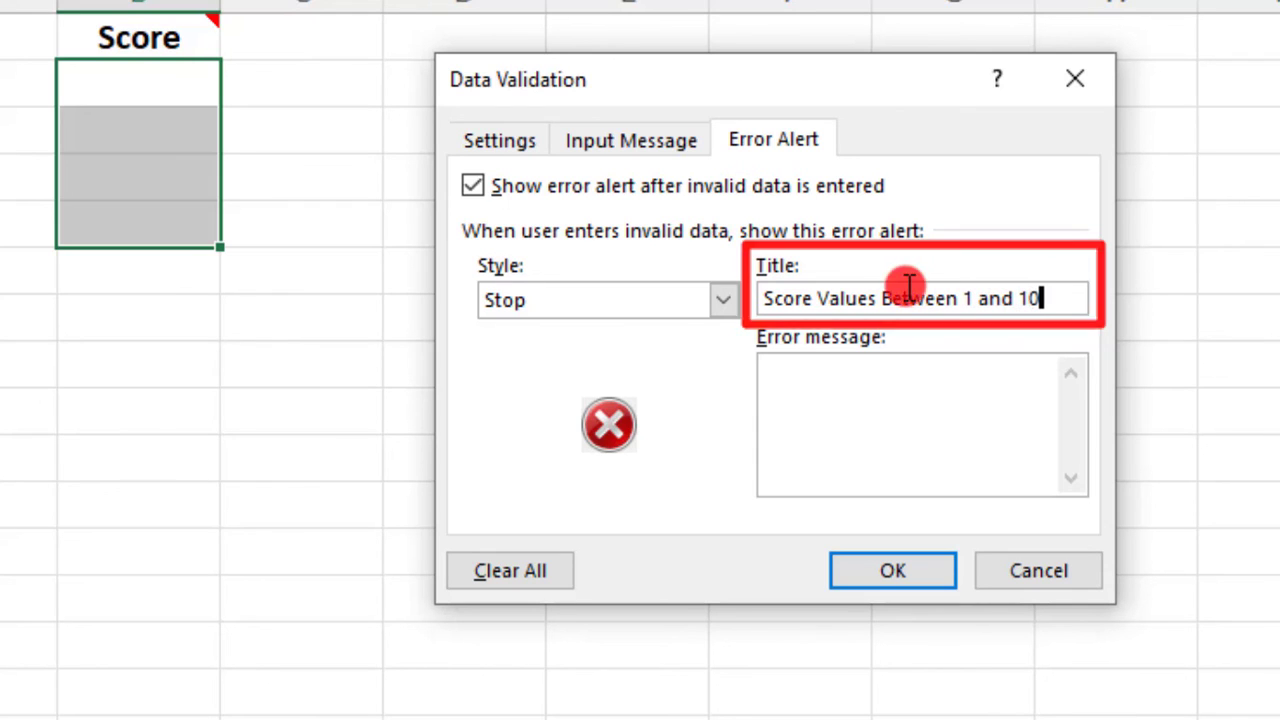
Enter the error message "Valyes can only be whole numbers betwen 1 and 10 (1, 2, 3,...)" and apply the validation settings.
click(958, 392)
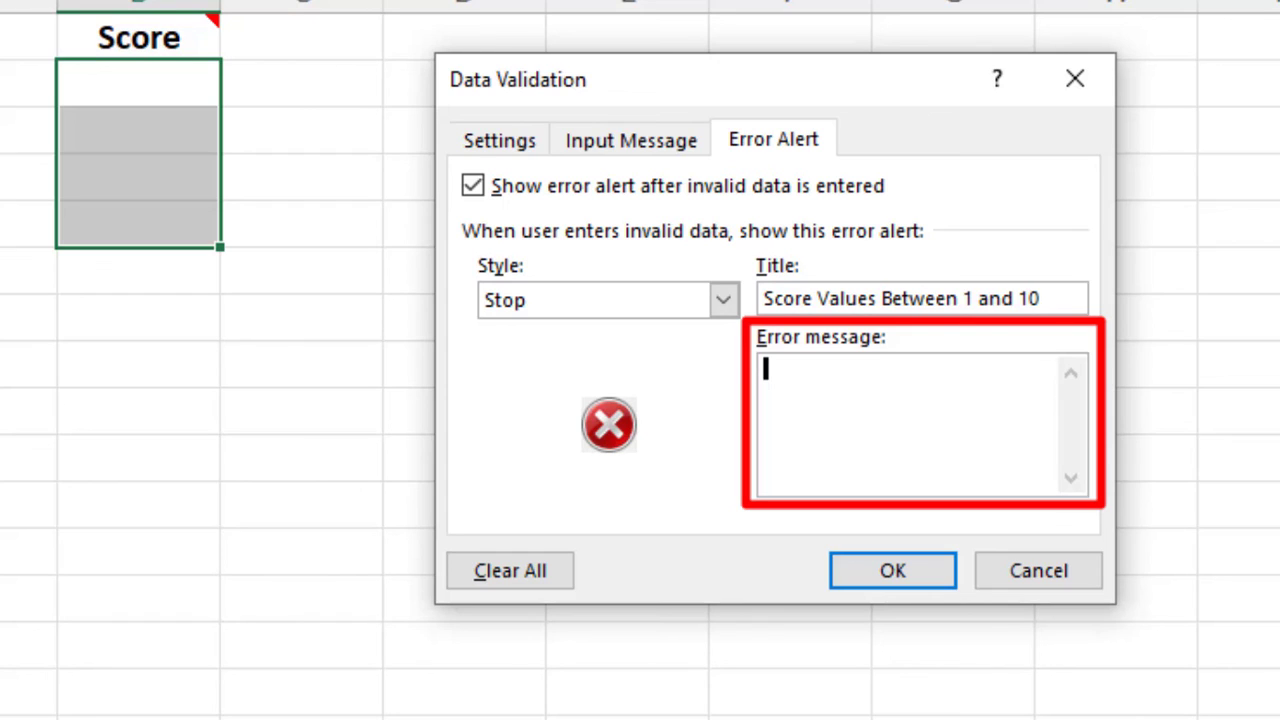
text(Valyes can only be)
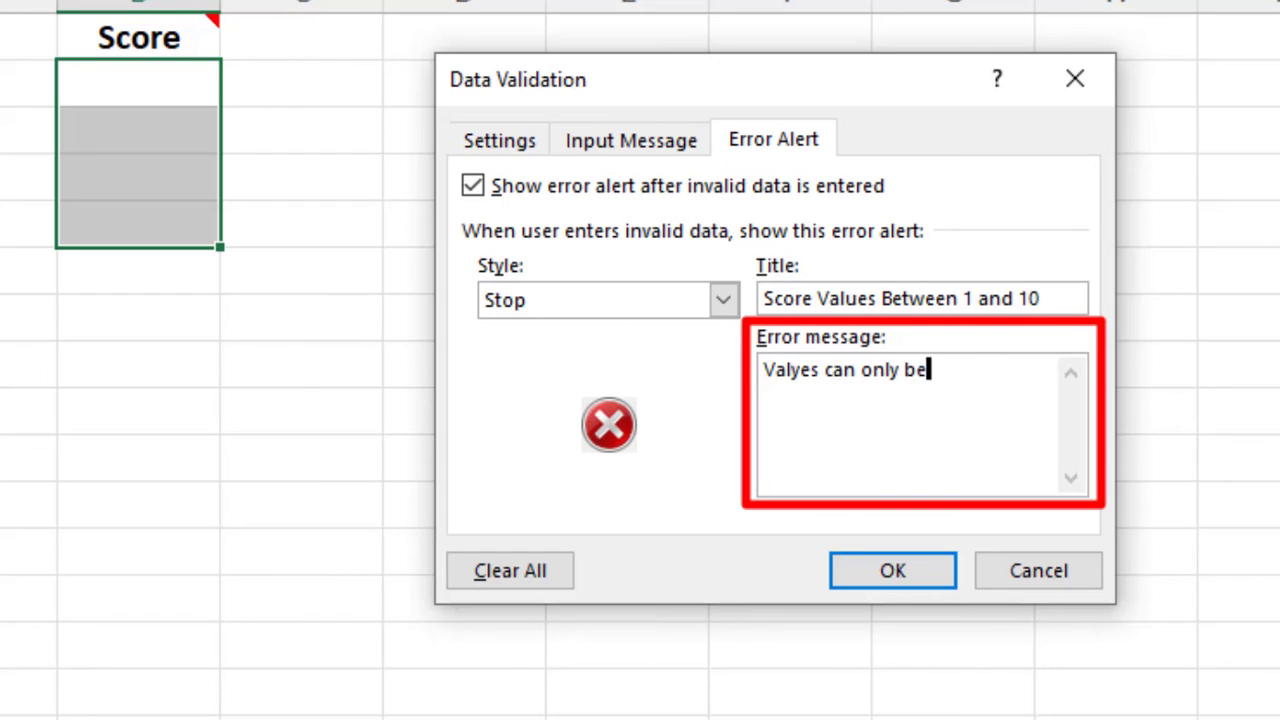
text( whole numb)
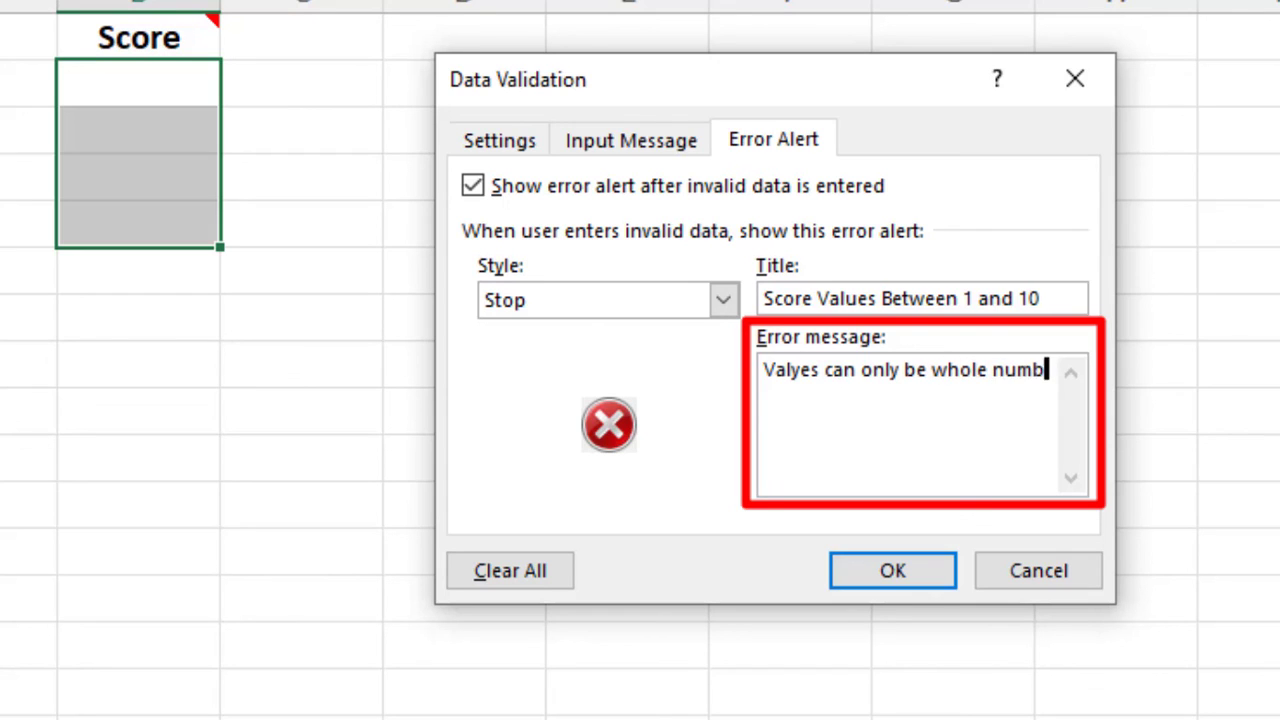
text(ers betwen)
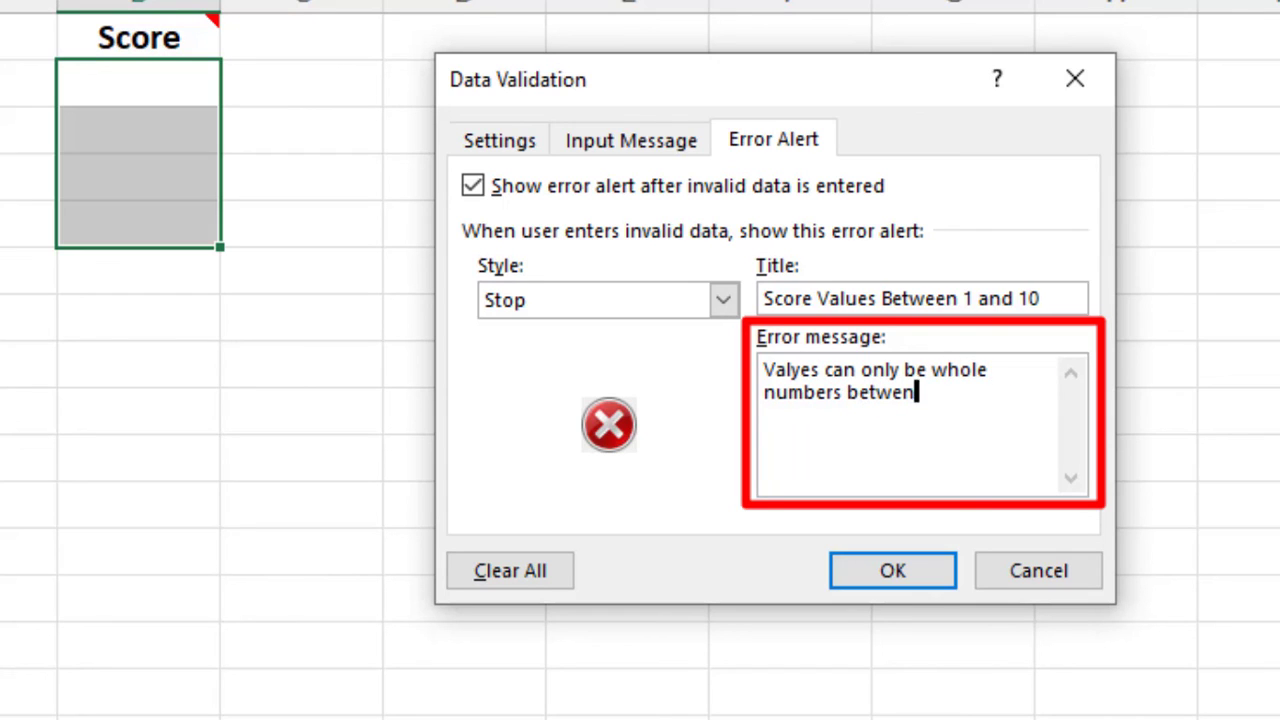
text( 1 and )
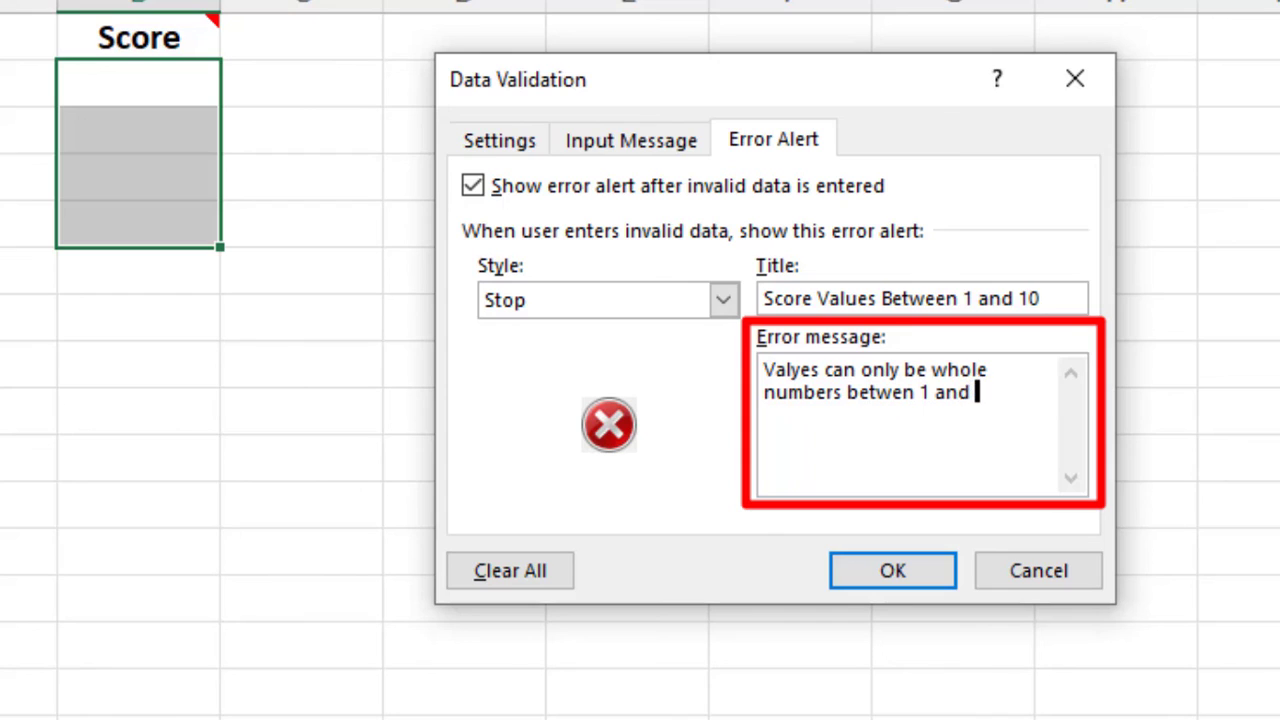
text(10 (1, 2, 3)
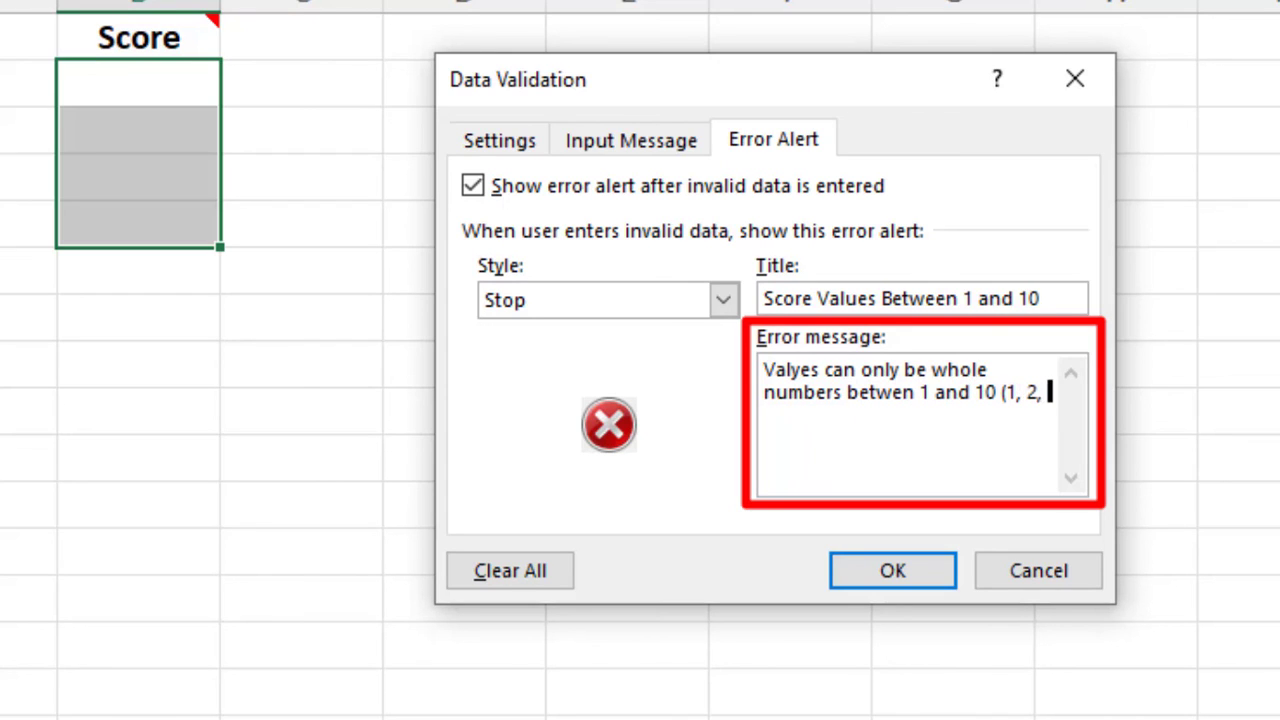
text(,...))
click(888, 574)
Test the custom Stop alert by entering 13 in cell B3.
click(139, 128)
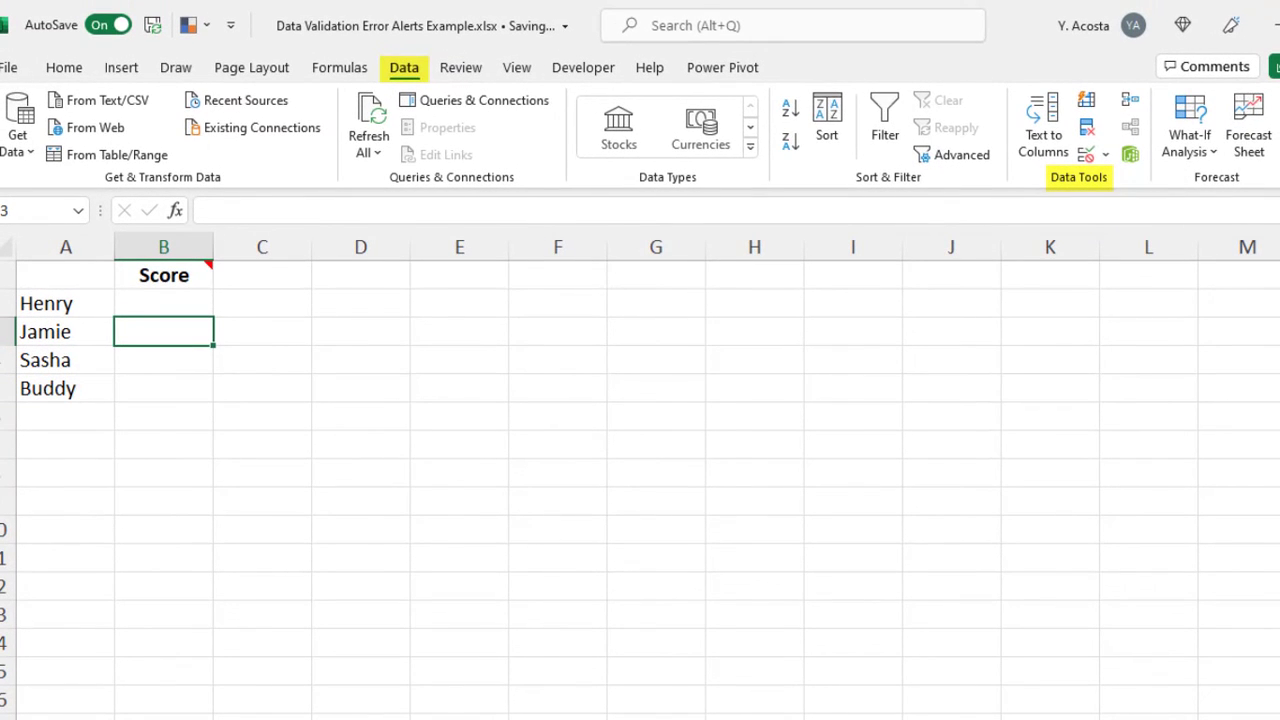
text(13)
key(Return)
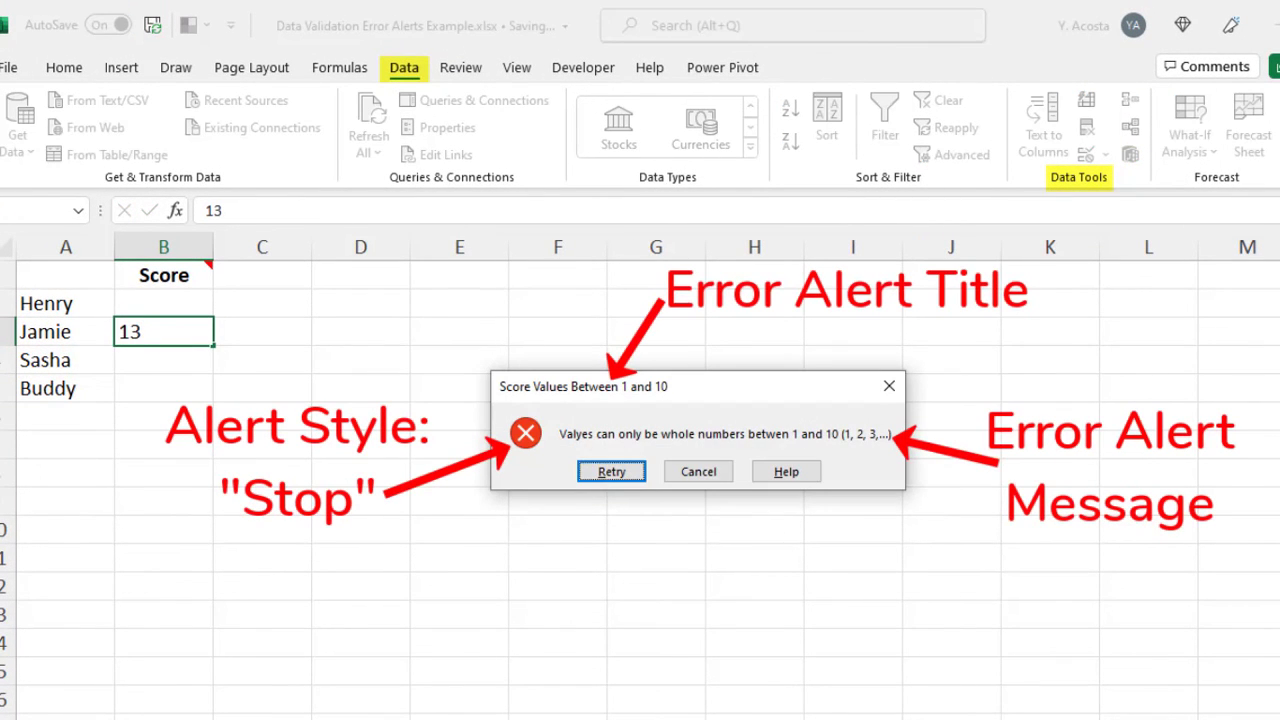